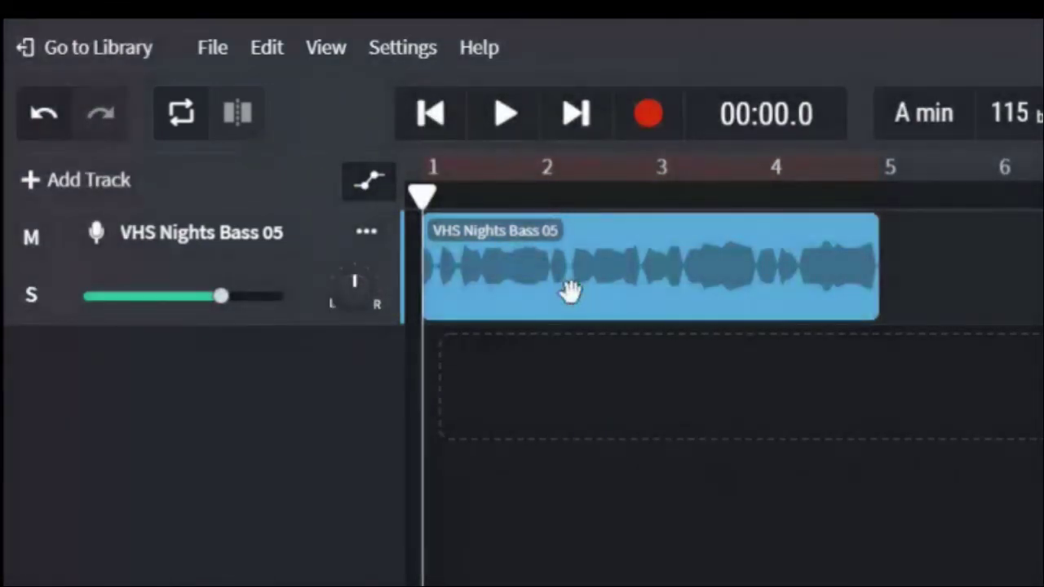
Select the VHS Nights Bass 05 clip on the bass track
left_click(579, 277)
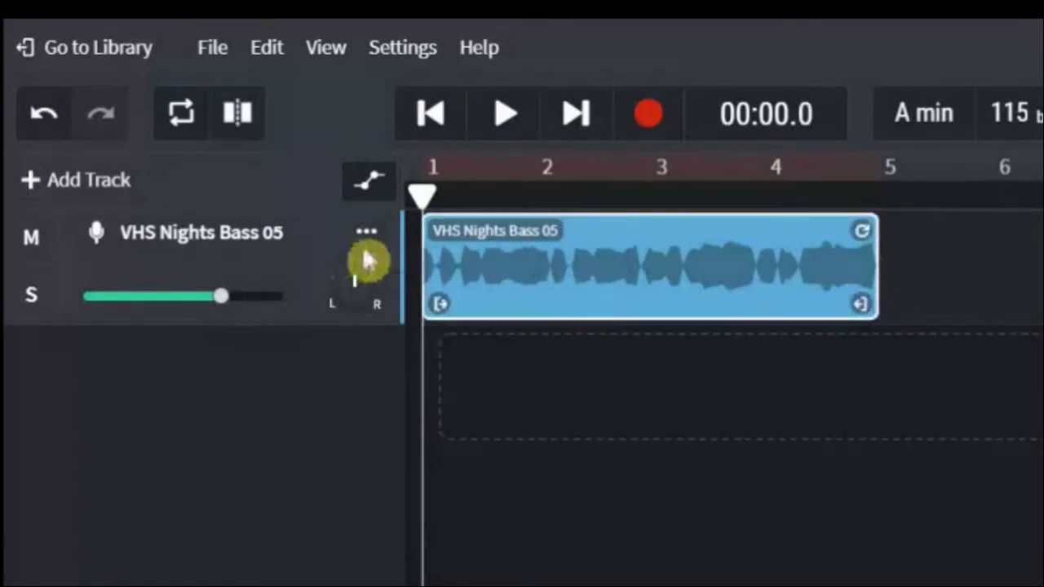
Slice the bass loop at 00:04.2 past bar 3 and again just before bar 4
left_click_drag(388, 187, 598, 187)
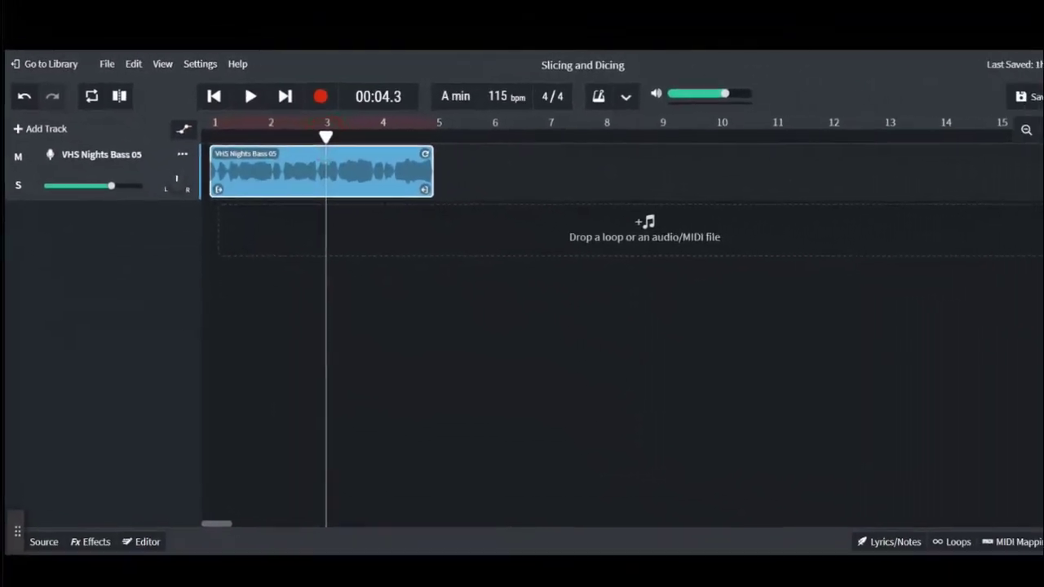
left_click_drag(326, 137, 322, 137)
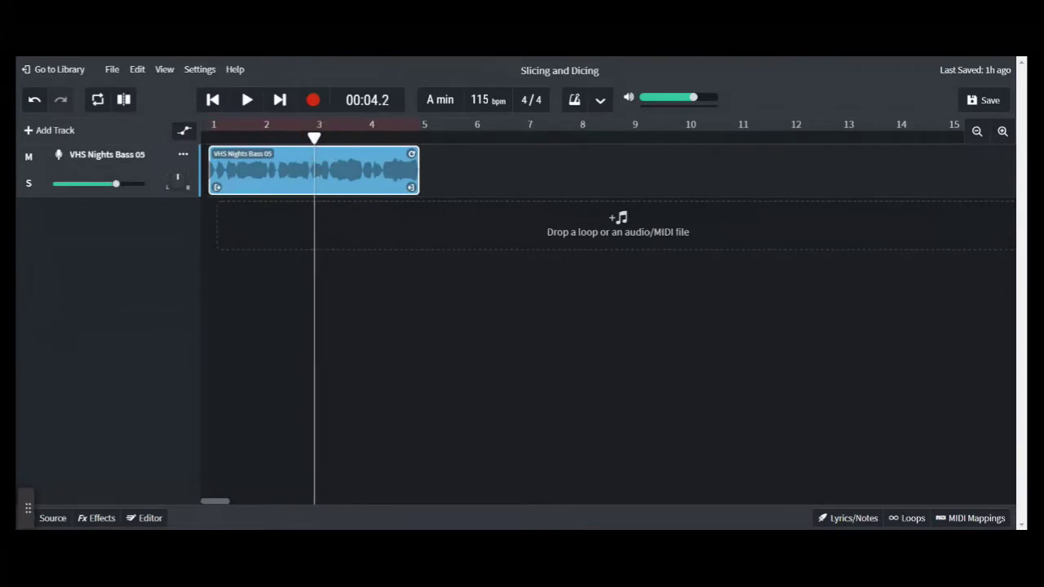
left_click(128, 103)
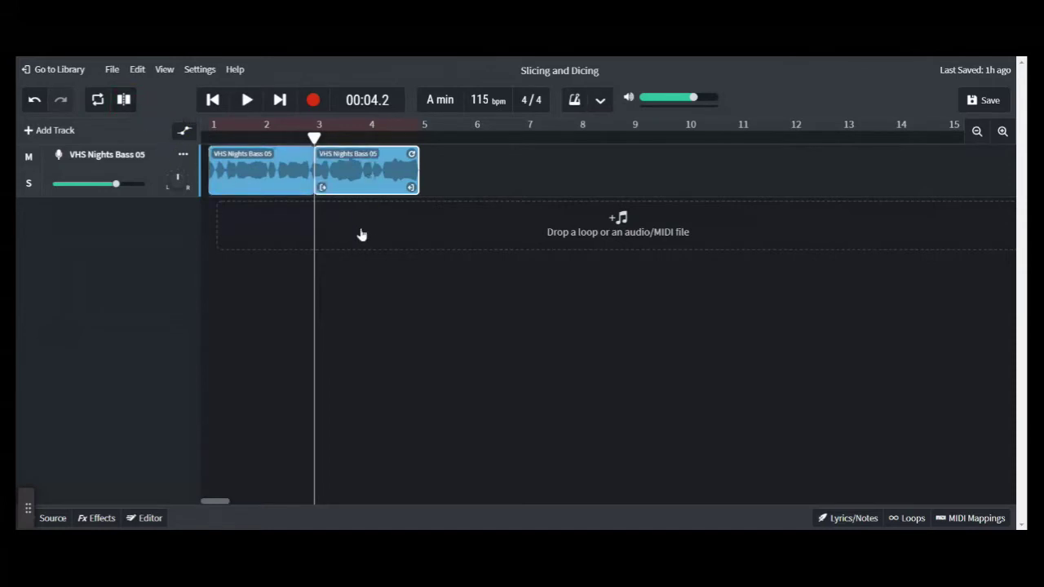
left_click_drag(315, 139, 367, 138)
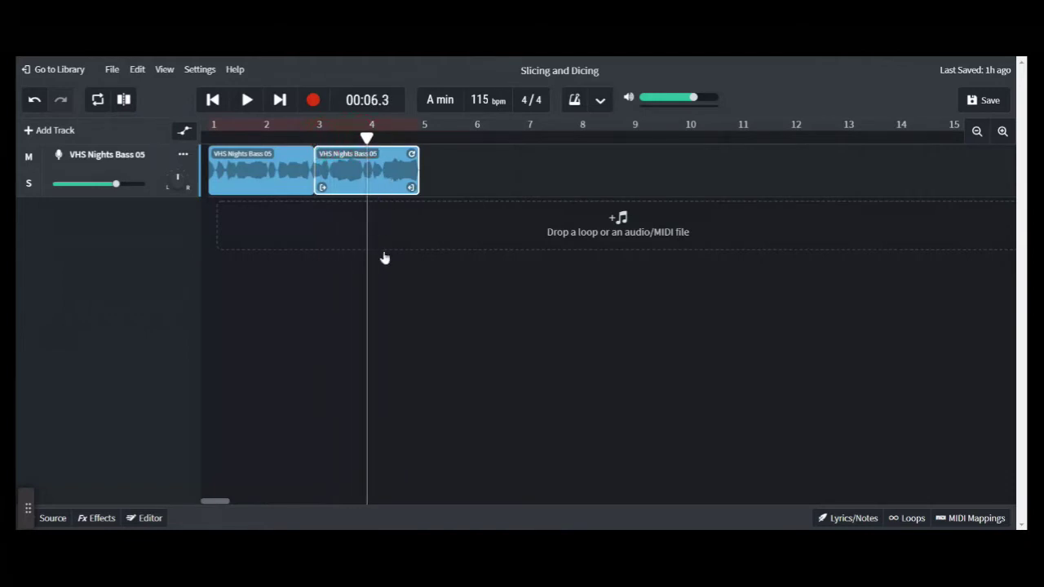
key("s")
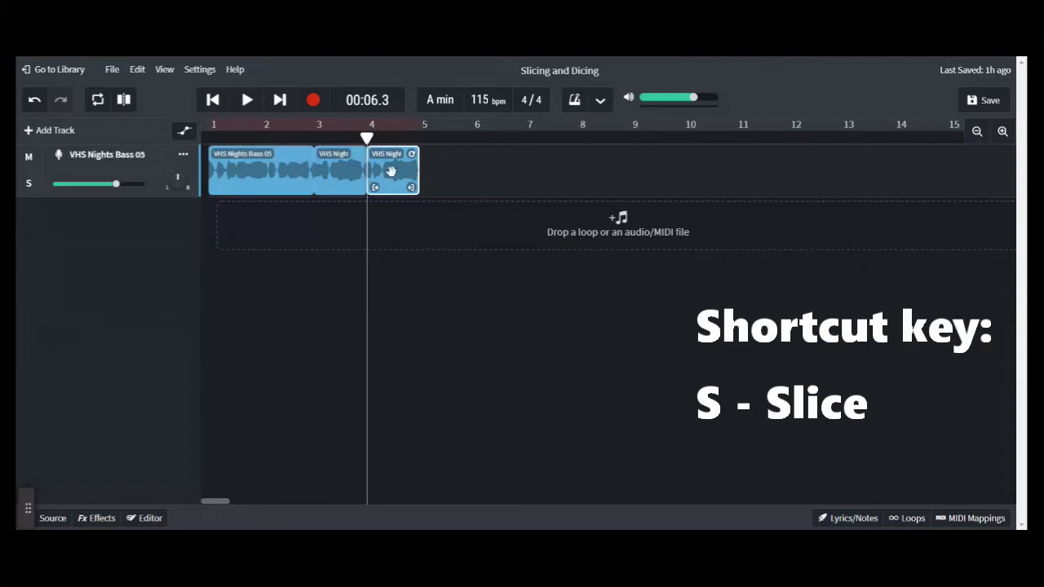
Spread the two short slices out along the track to bars 7 and 10
left_click_drag(392, 172, 611, 171)
left_click_drag(345, 168, 438, 168)
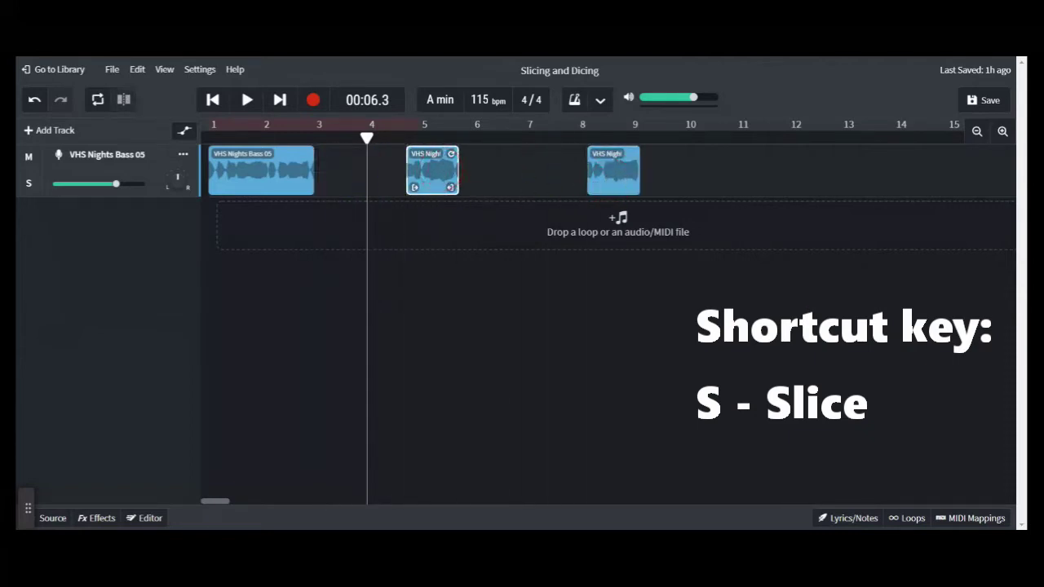
left_click_drag(613, 171, 727, 172)
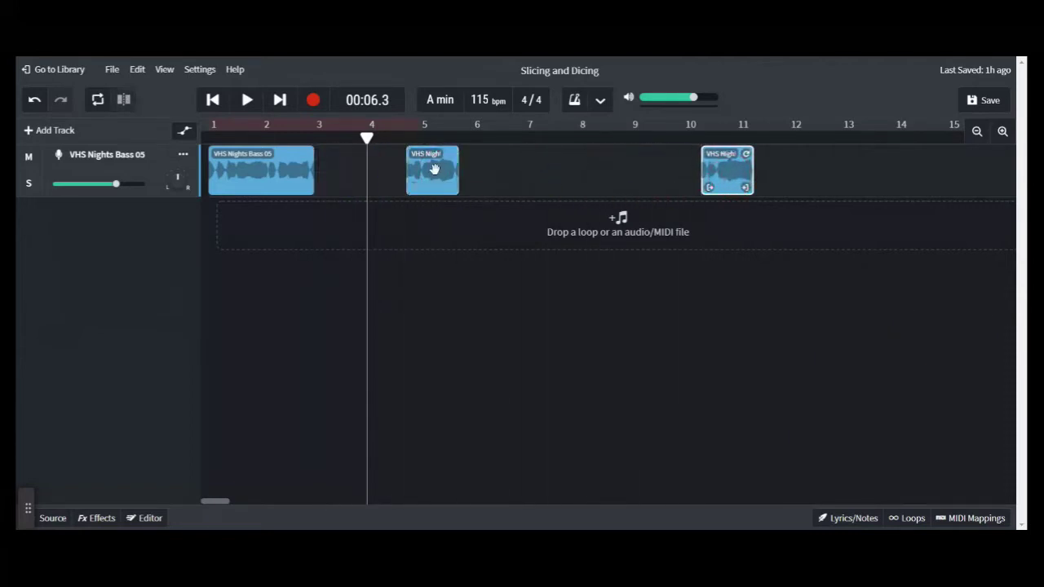
left_click_drag(435, 168, 551, 161)
Stretch the first piece back into a full loop from bar 1 to bar 5 and play it
left_click_drag(366, 139, 188, 137)
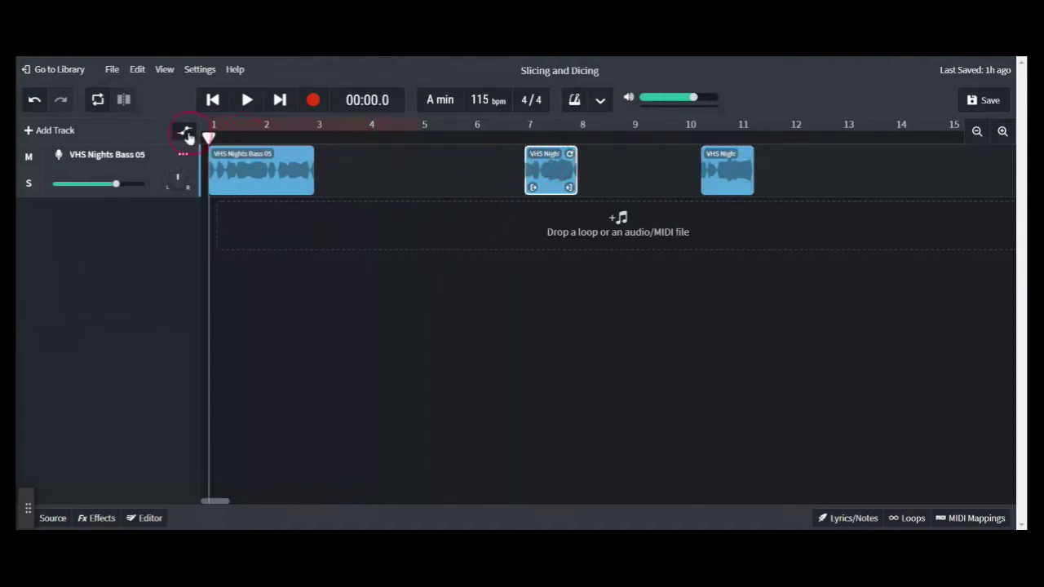
left_click(277, 174)
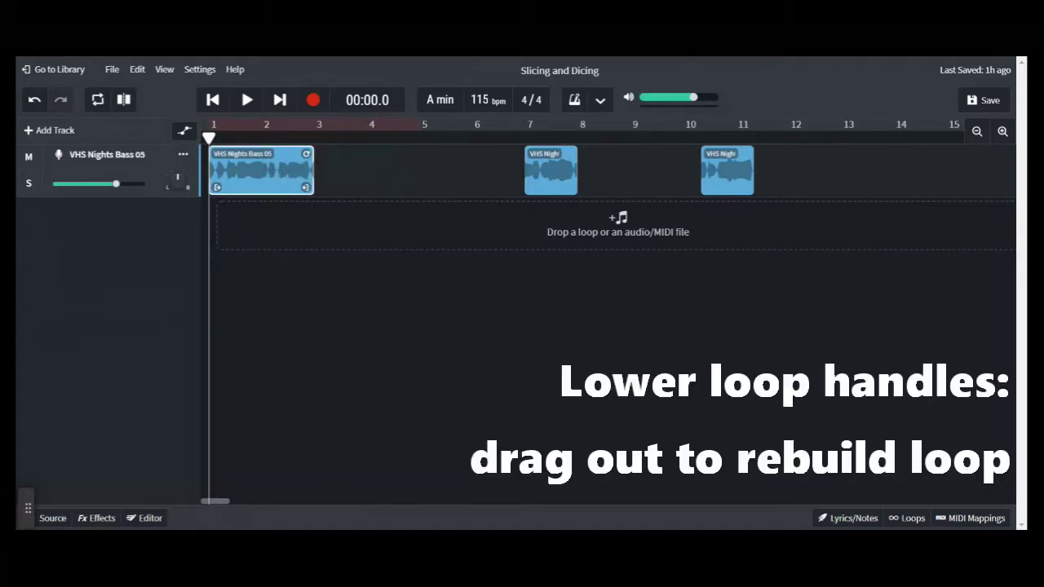
left_click_drag(306, 188, 408, 184)
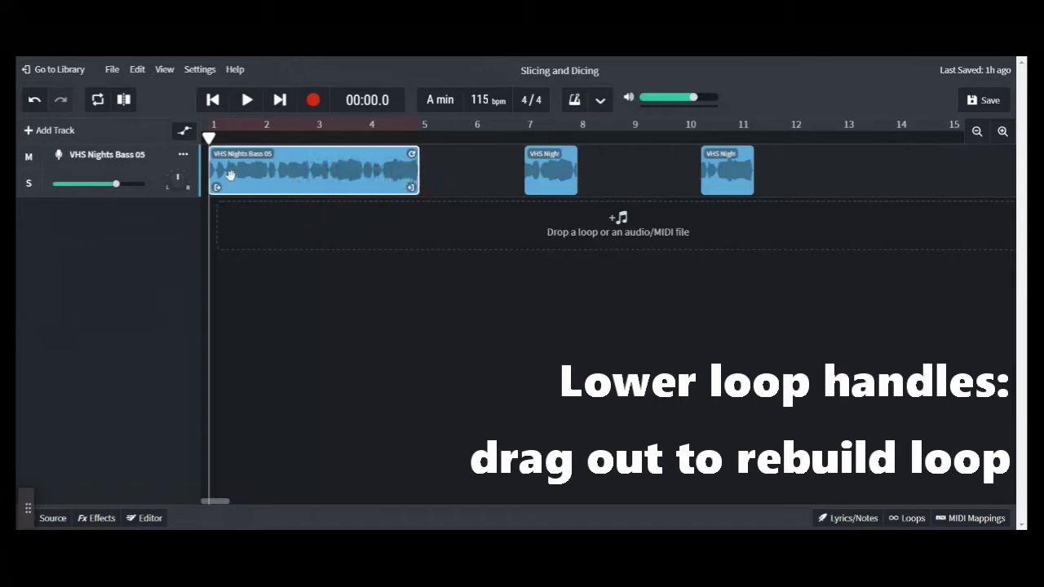
key("space")
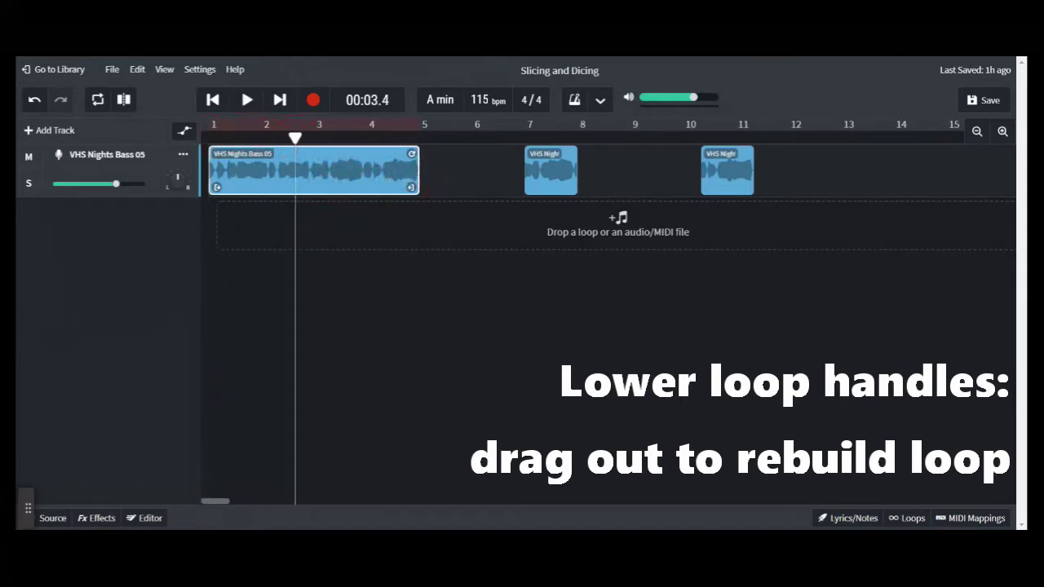
left_click(249, 107)
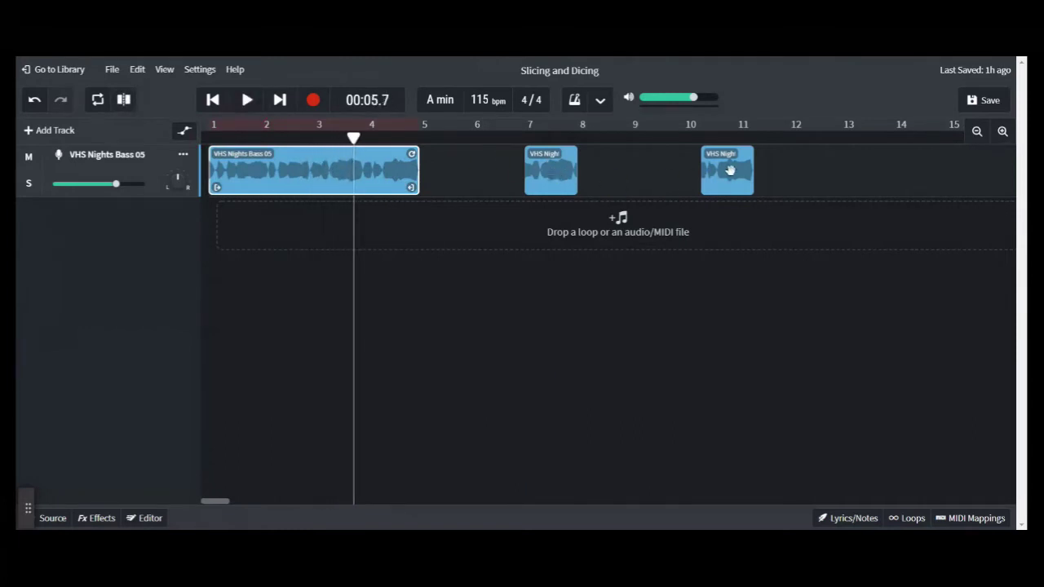
Move the third piece to bar 12 and the second to bar 8, then audition it
left_click_drag(727, 172, 817, 166)
left_click_drag(548, 167, 605, 171)
left_click(360, 139)
left_click_drag(360, 139, 575, 147)
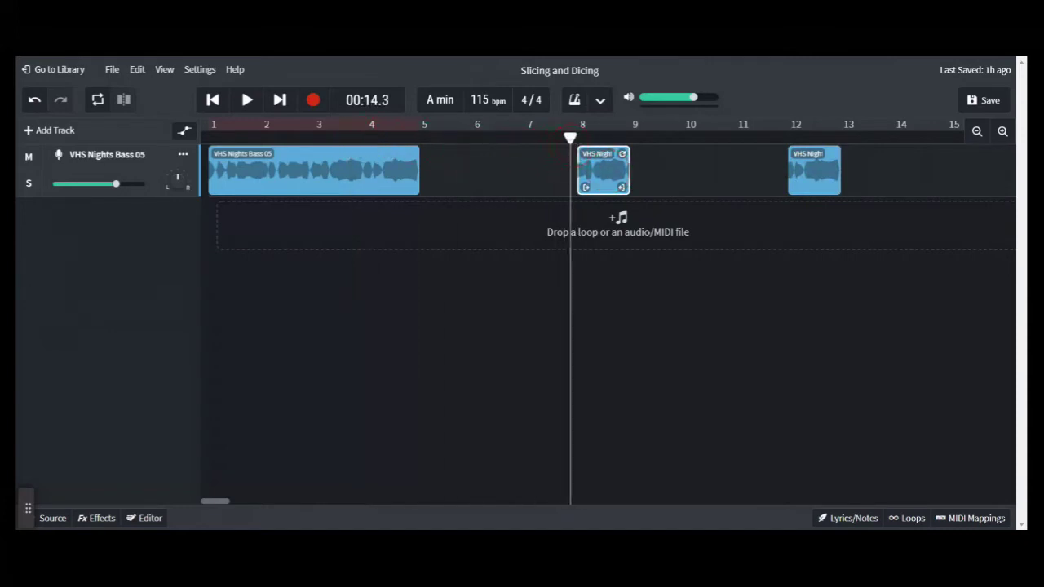
key("space")
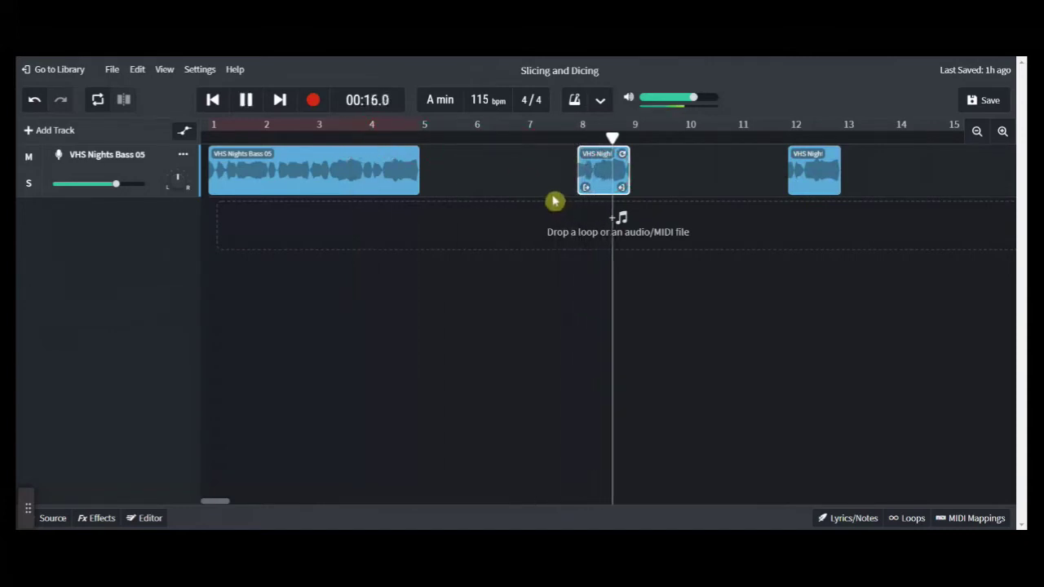
key("space")
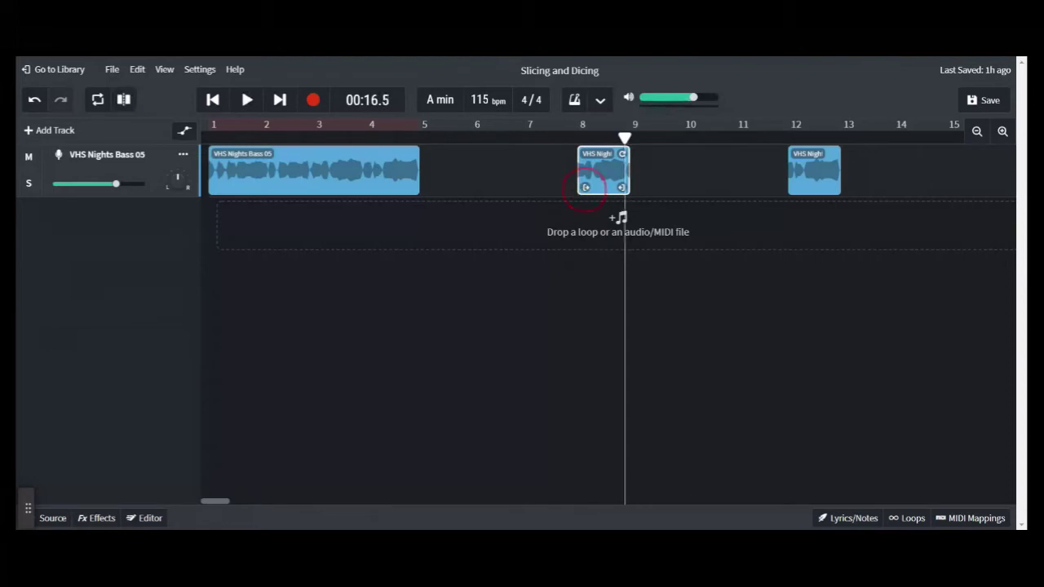
Extend the middle and third pieces into full loops at bars 5–9 and 9–13
left_click_drag(585, 188, 479, 191)
left_click(625, 186)
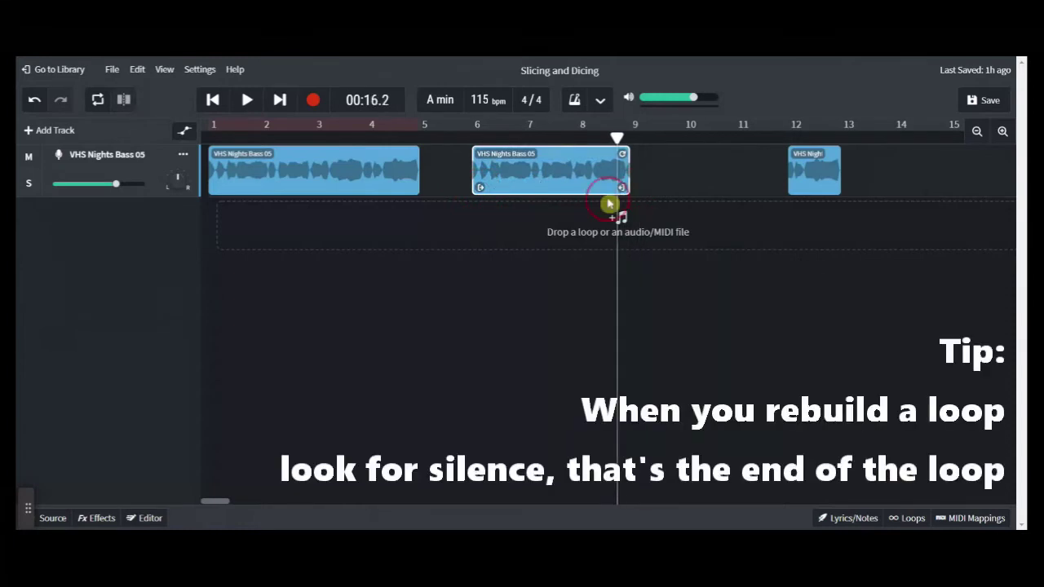
left_click_drag(623, 187, 673, 188)
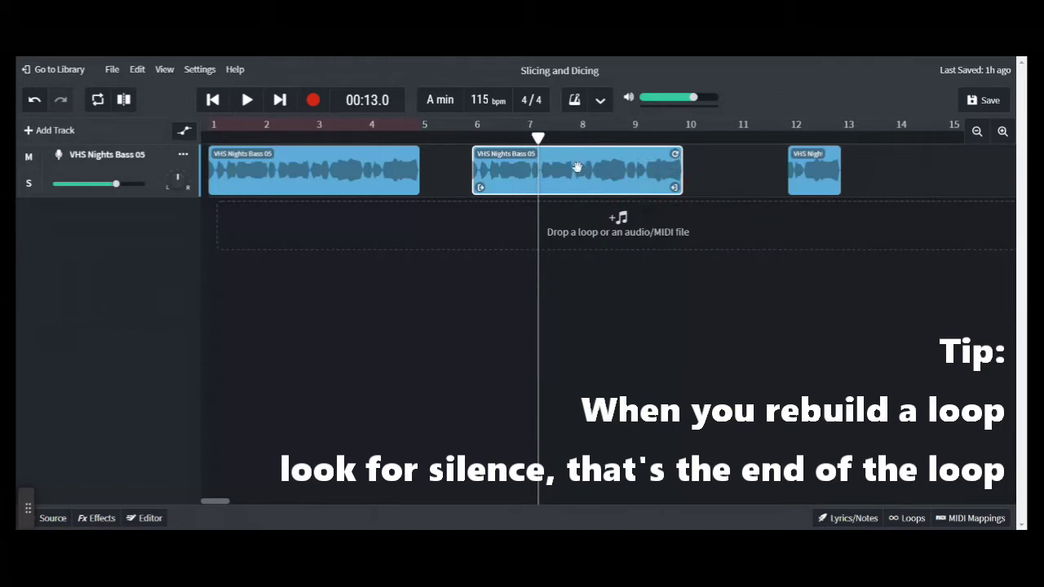
left_click_drag(576, 168, 525, 168)
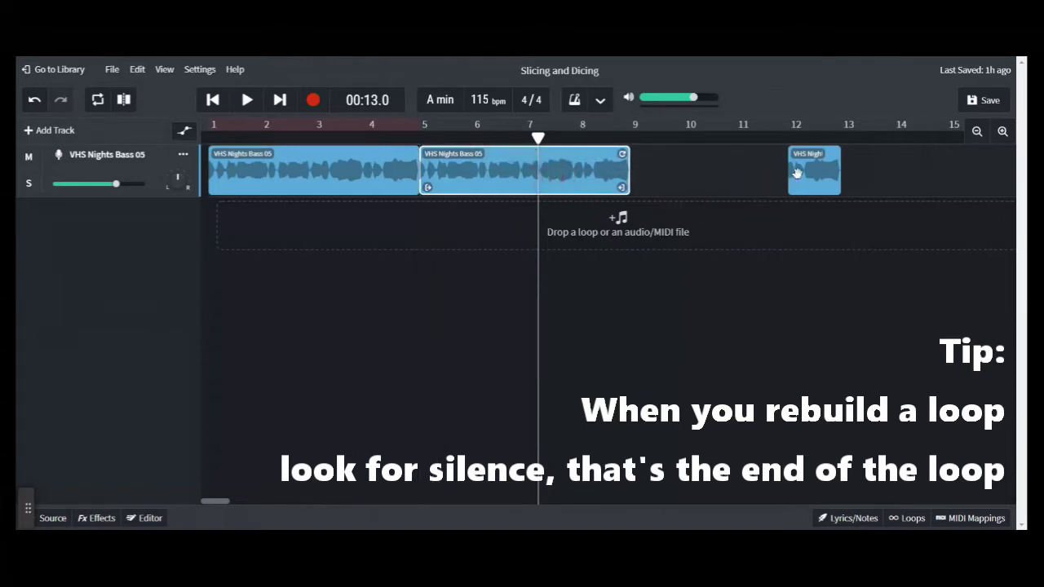
left_click(797, 174)
left_click_drag(797, 187, 637, 188)
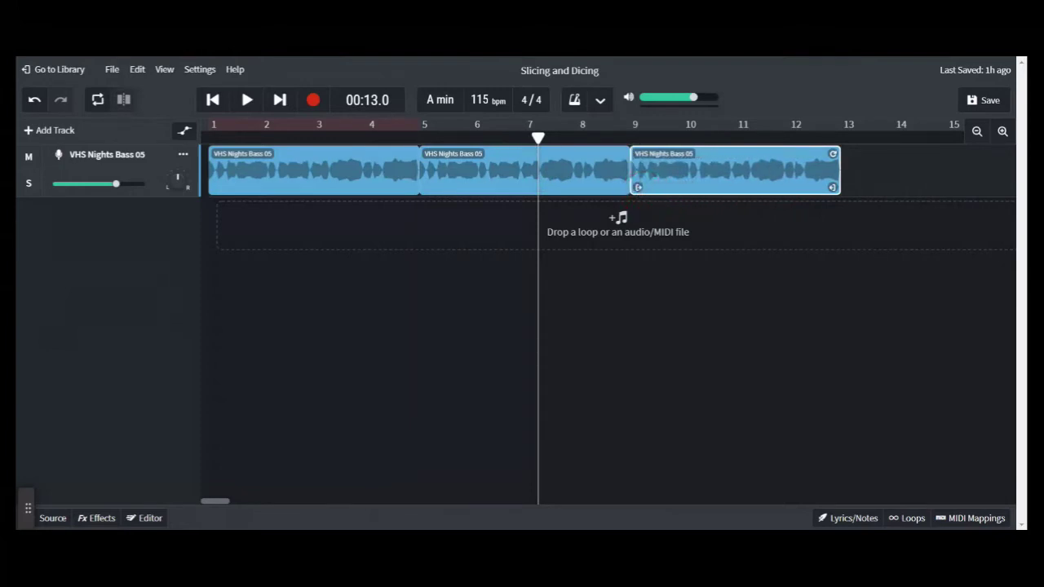
left_click_drag(537, 139, 846, 140)
Select the three bass pieces and undo the loop-rebuilding edits
left_click(449, 177)
left_click(666, 175)
left_click(356, 169)
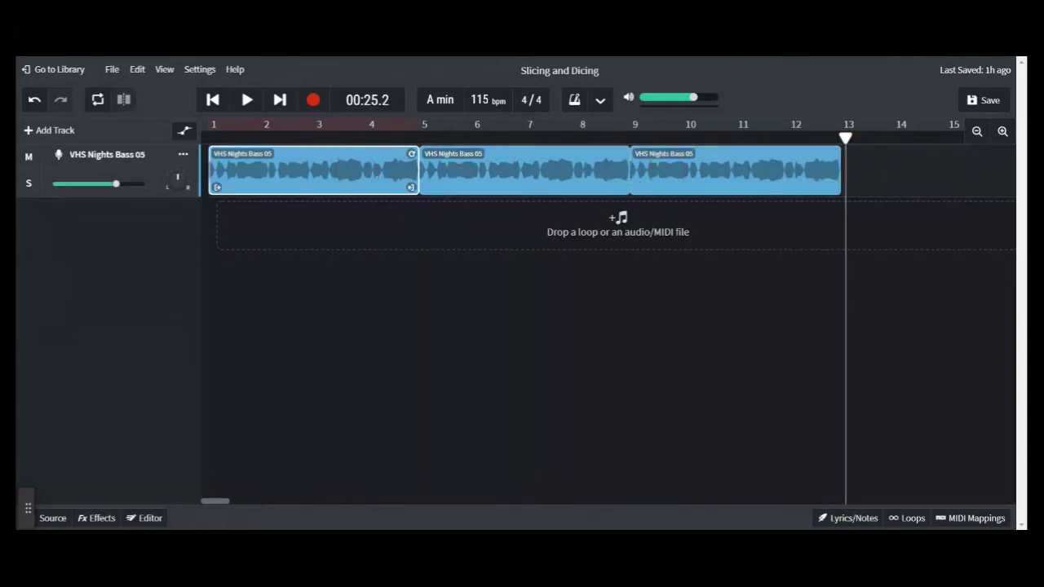
key("ctrl+z")
key("ctrl+z")
key("ctrl+z")
key("ctrl+z")
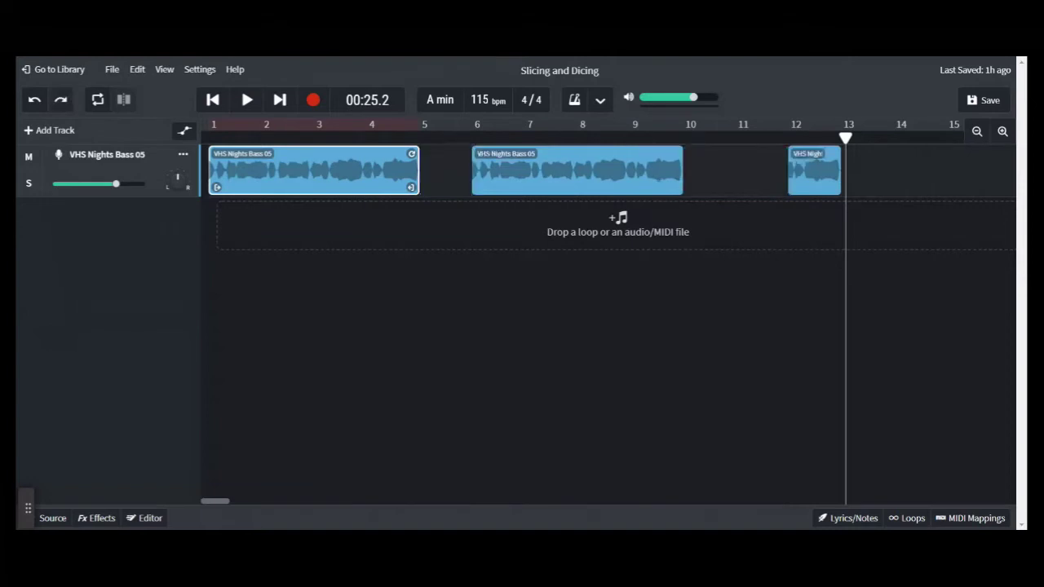
Step back through earlier clip edits and play the short piece at bar 4
left_click_drag(846, 138, 420, 140)
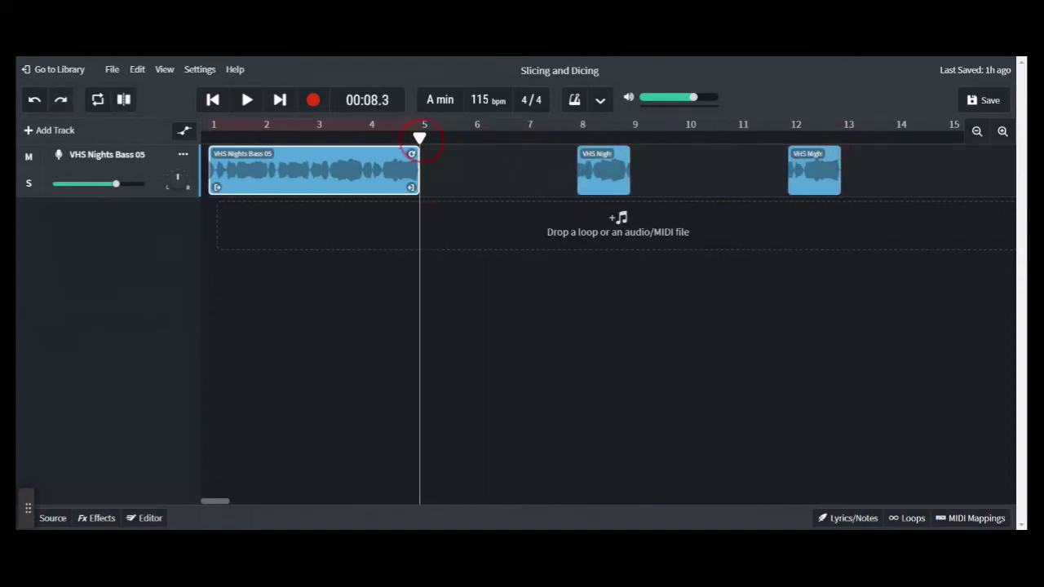
key("ctrl+shift+z")
key("ctrl+shift+z")
key("ctrl+shift+z")
key("ctrl+shift+z")
left_click(399, 171)
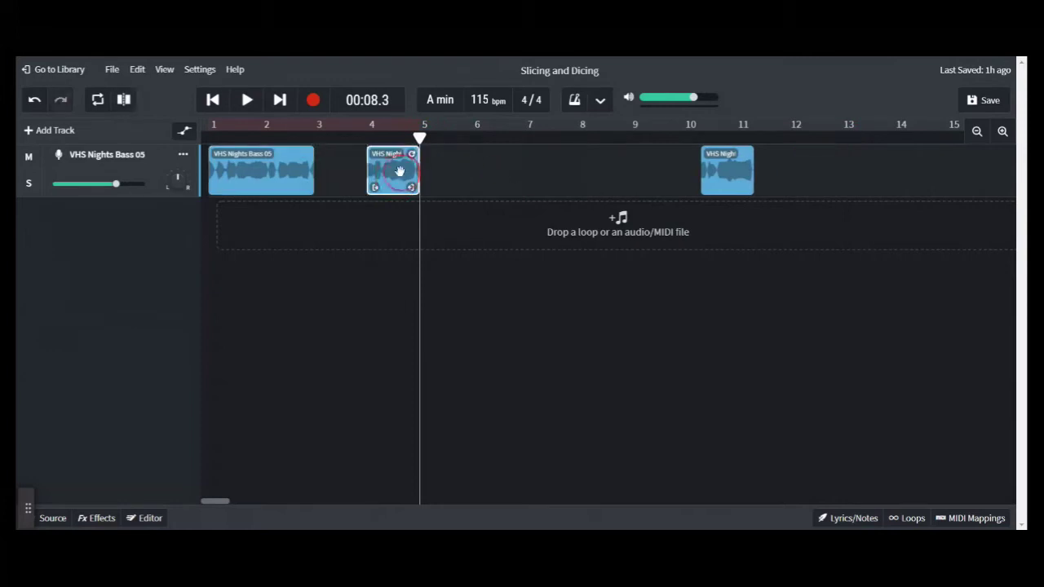
key("space")
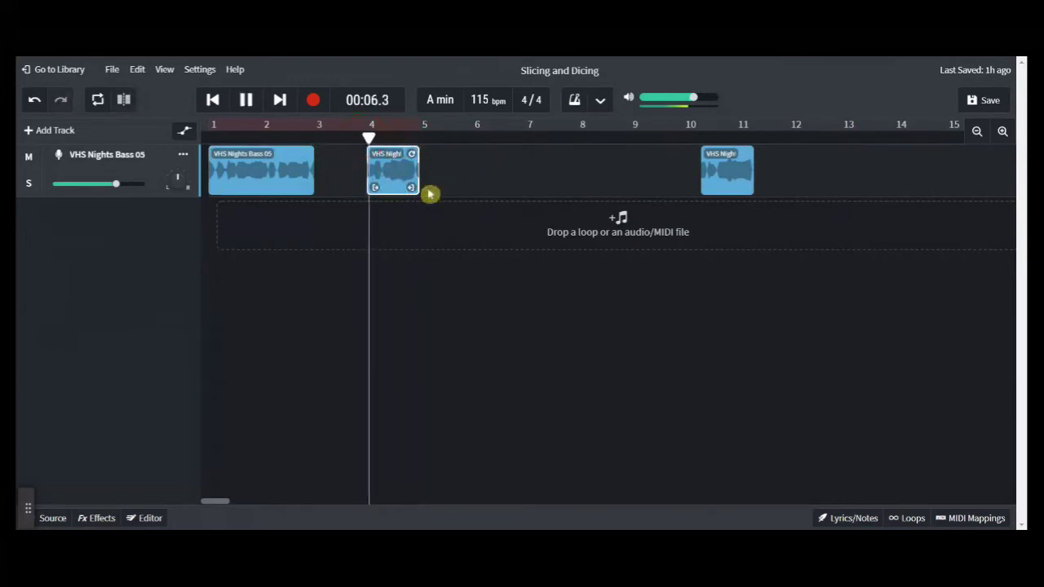
key("space")
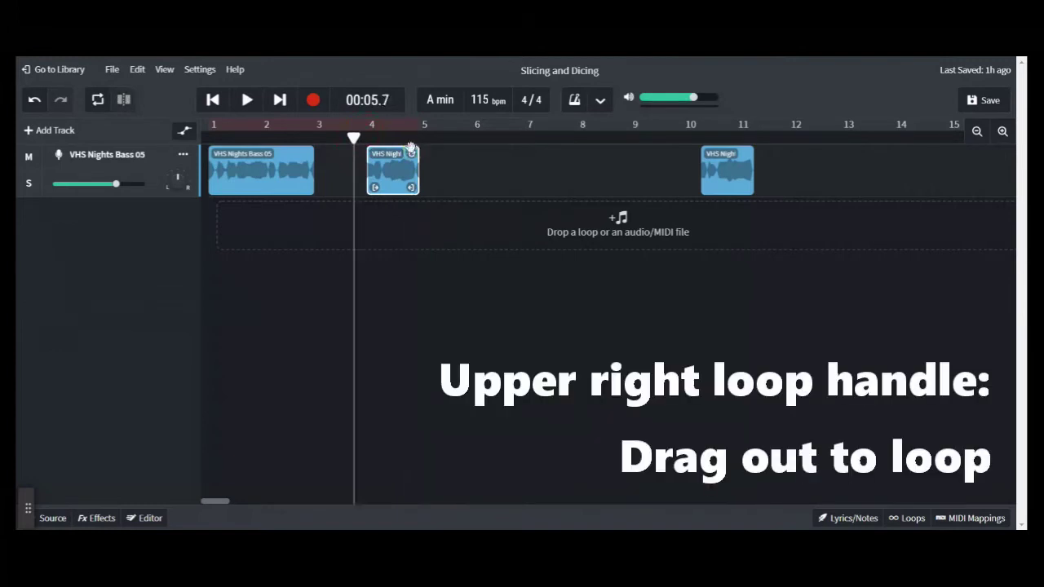
Loop the short bar-4 piece out to about bar 8 and play it back
left_click_drag(411, 154, 620, 155)
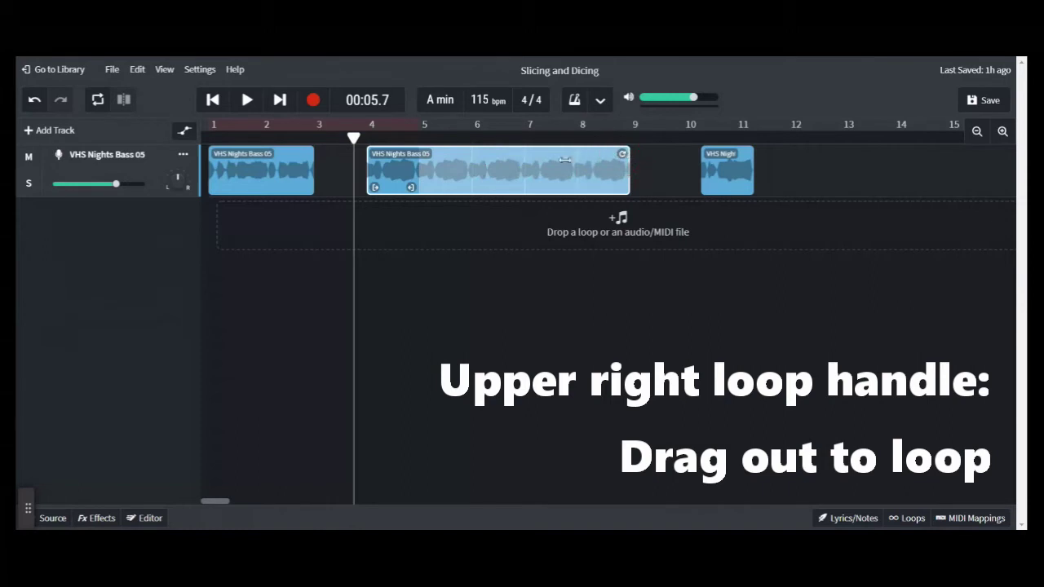
key("space")
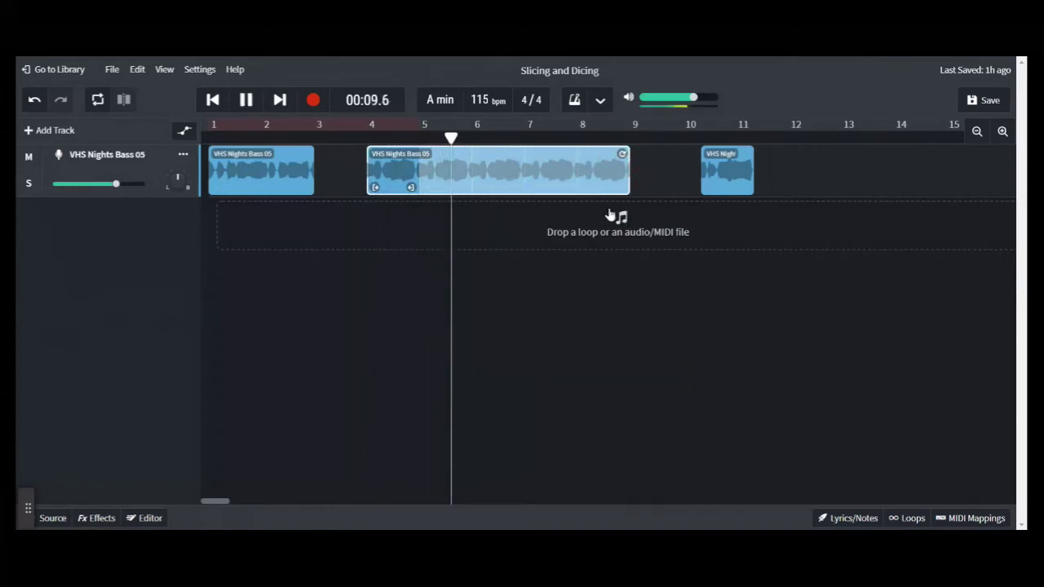
key("space")
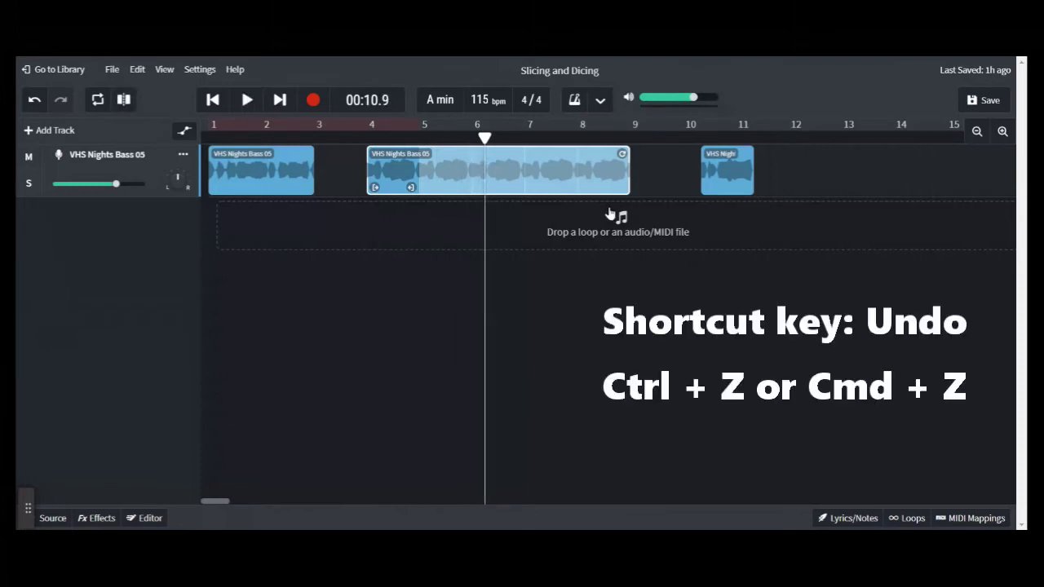
Undo the loop stretch, slice the middle clip at bar 4.7, and move the tail to bar 6
key("ctrl+z")
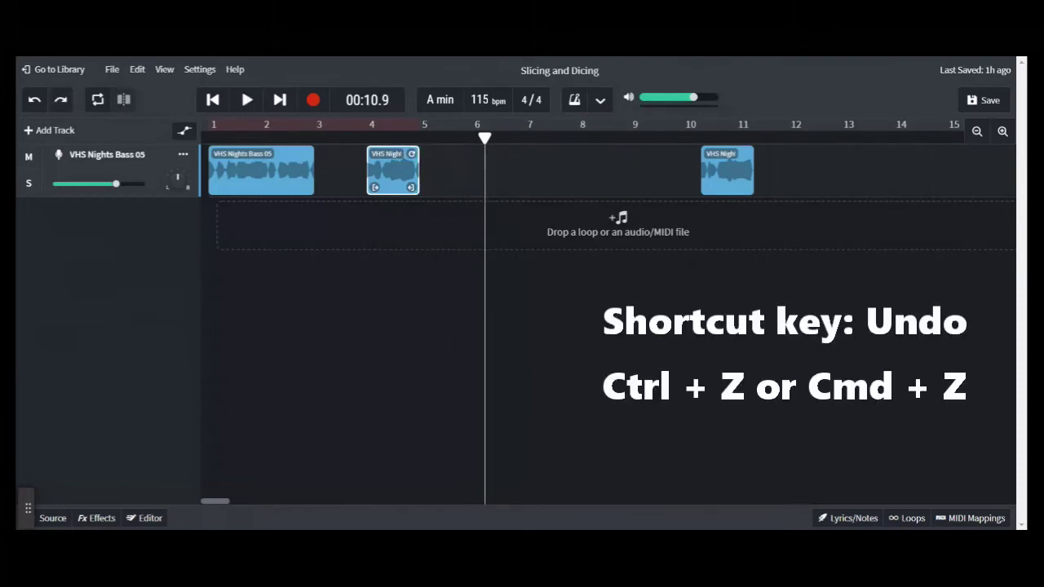
left_click_drag(484, 139, 407, 137)
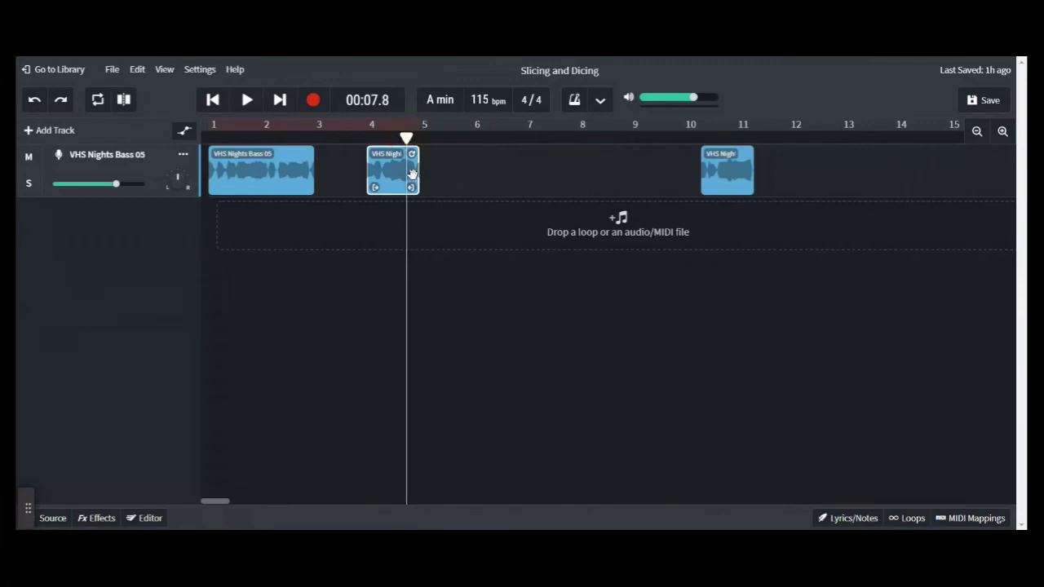
key("ctrl+e")
left_click_drag(414, 172, 590, 155)
Play from bar 6 and undo the looped extension of the clip
left_click_drag(406, 138, 472, 139)
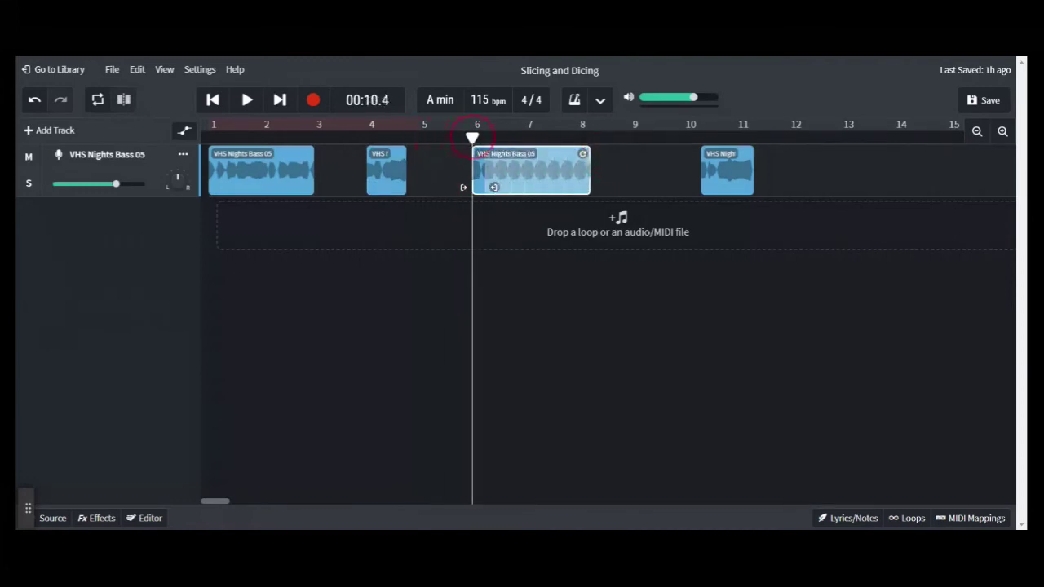
key("space")
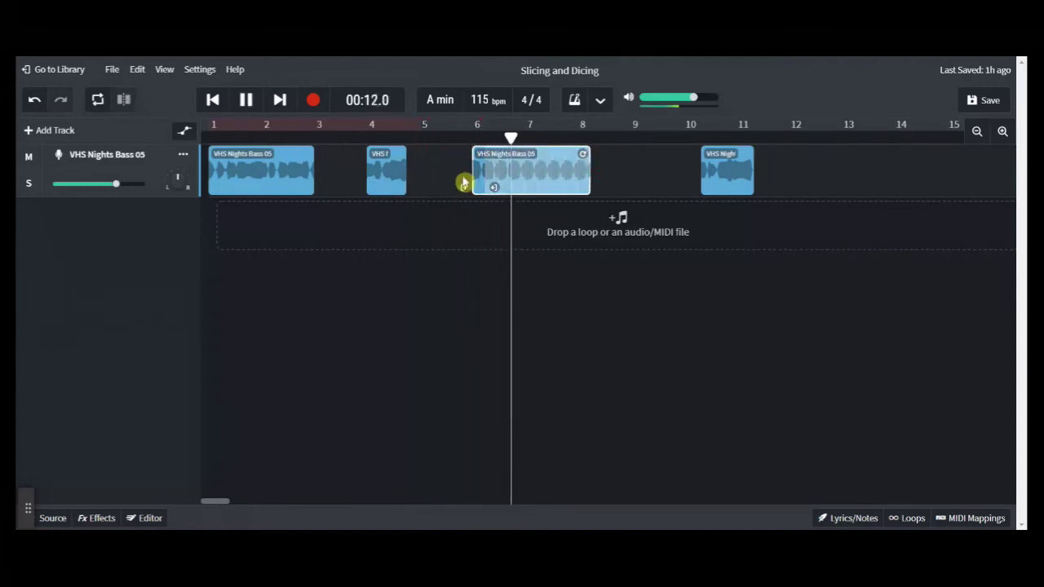
key("space")
key("ctrl+z")
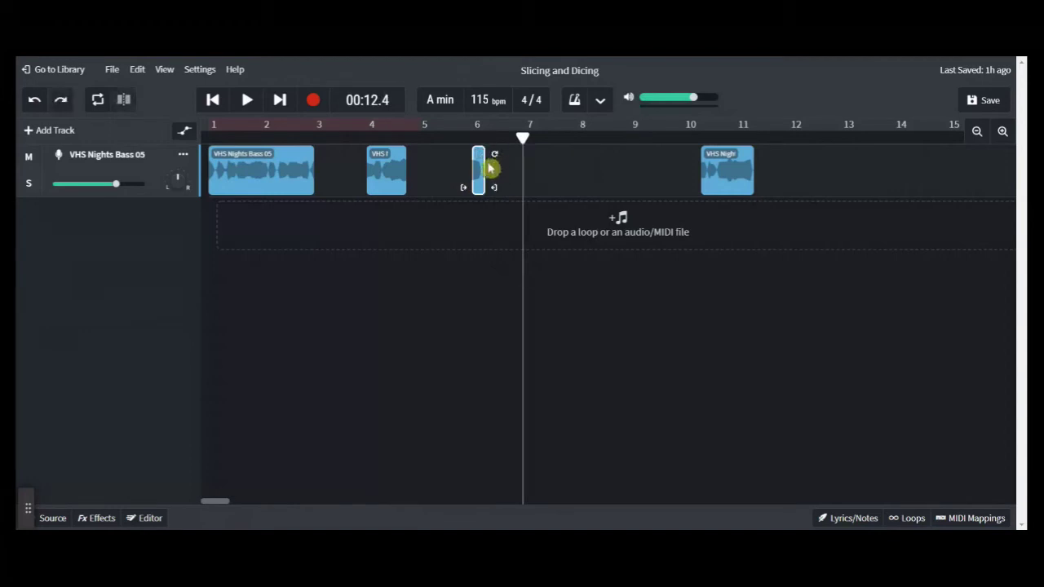
Place the short slice at about bar 7.8 and return the playhead to around bar 2.3
left_click_drag(479, 160, 416, 193)
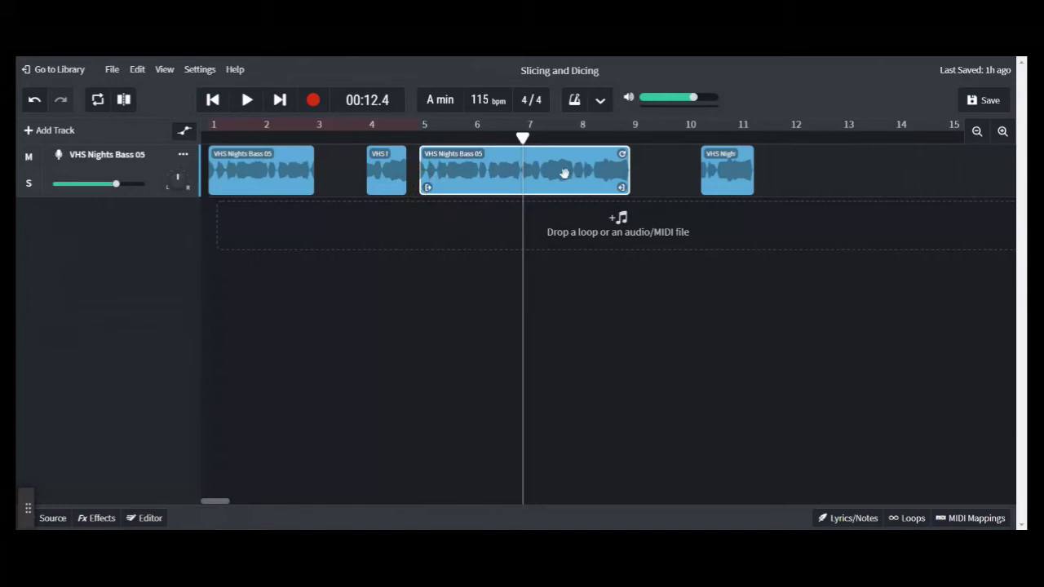
key("ctrl+z")
key("ctrl+z")
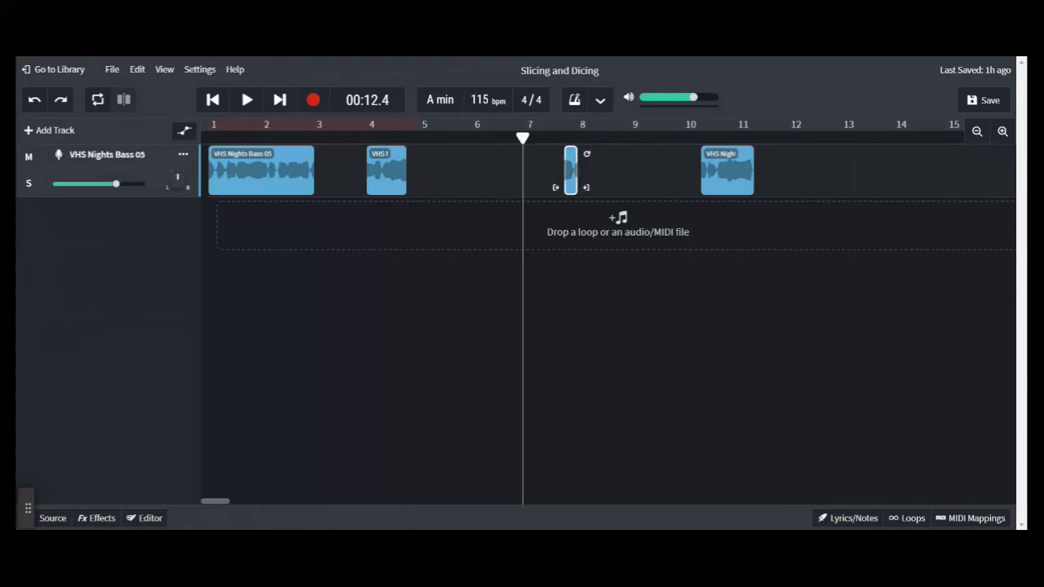
left_click_drag(523, 138, 282, 138)
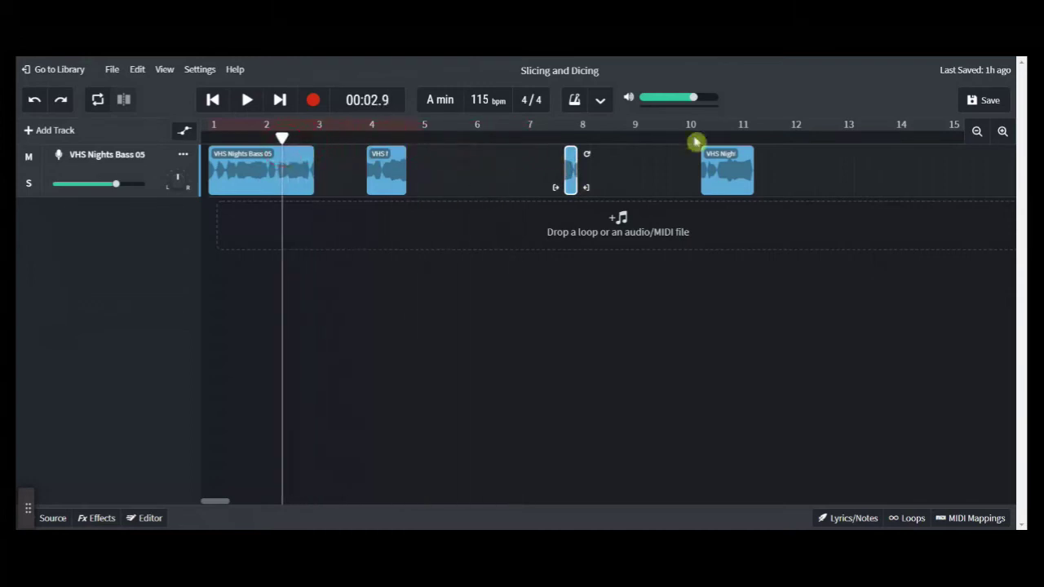
Zoom in four levels on the first clip to show beats 2.3–3, nudging the playhead earlier
left_click(1002, 131)
left_click(1002, 131)
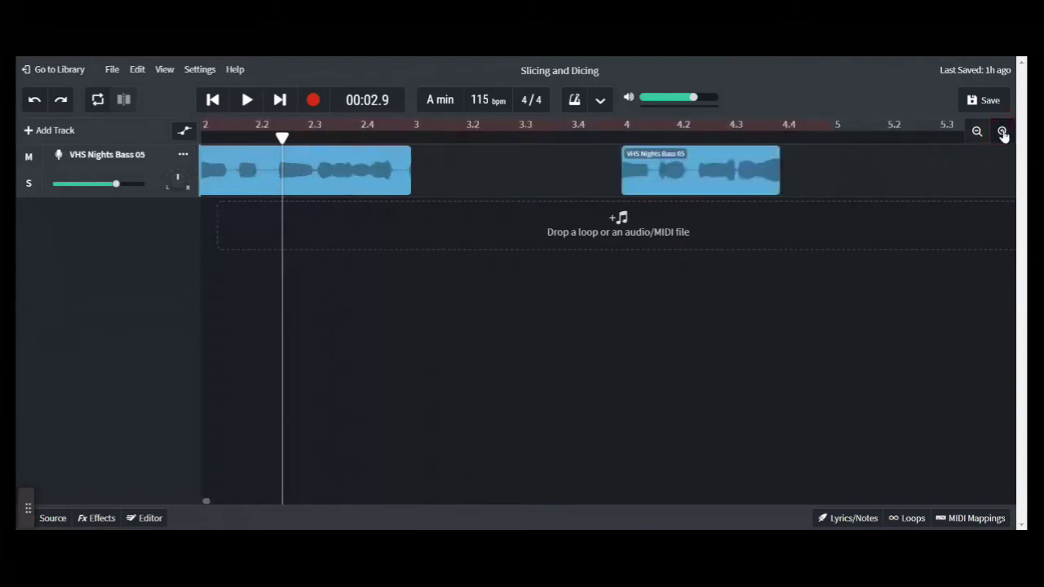
left_click(1002, 132)
left_click(1002, 132)
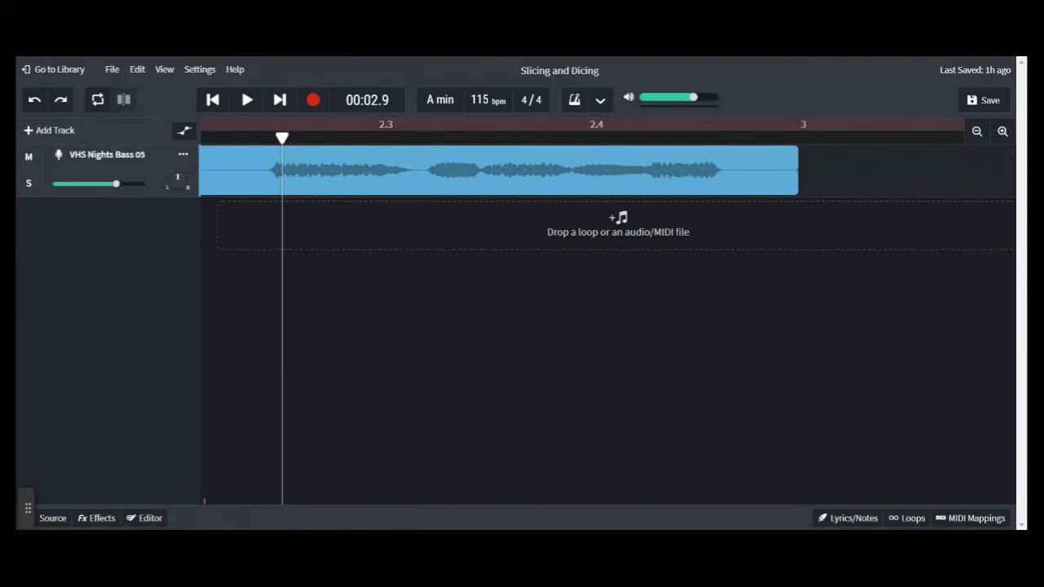
left_click_drag(282, 139, 261, 147)
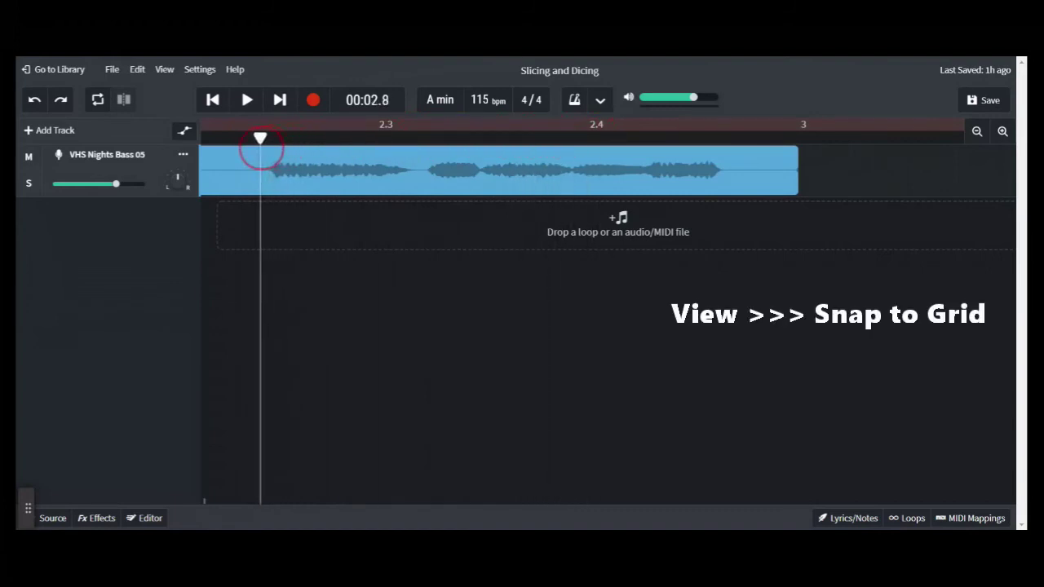
Turn off Snap to Grid and nudge the playhead slightly later
left_click(166, 71)
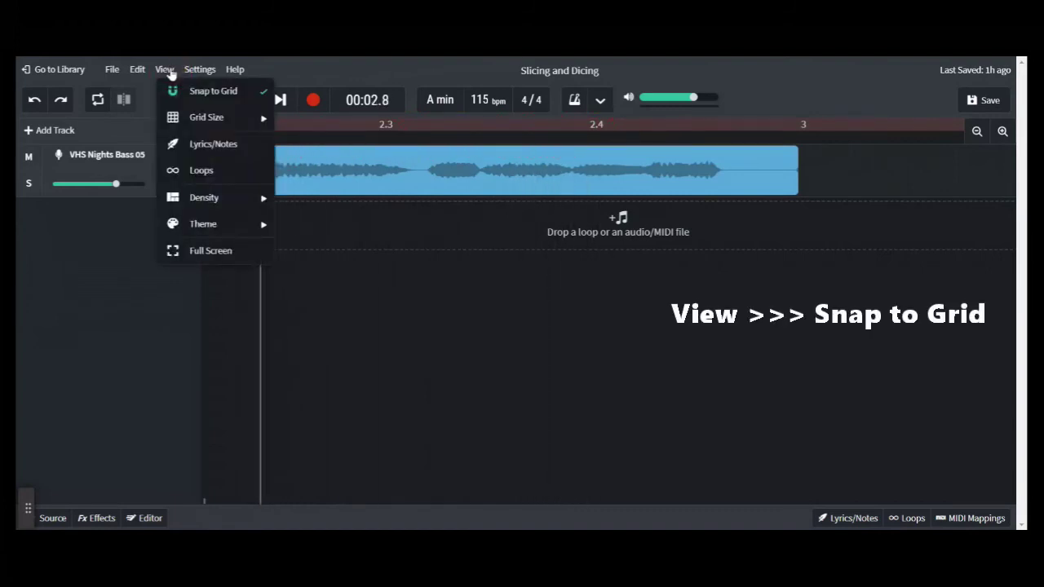
left_click(203, 95)
left_click_drag(261, 138, 266, 139)
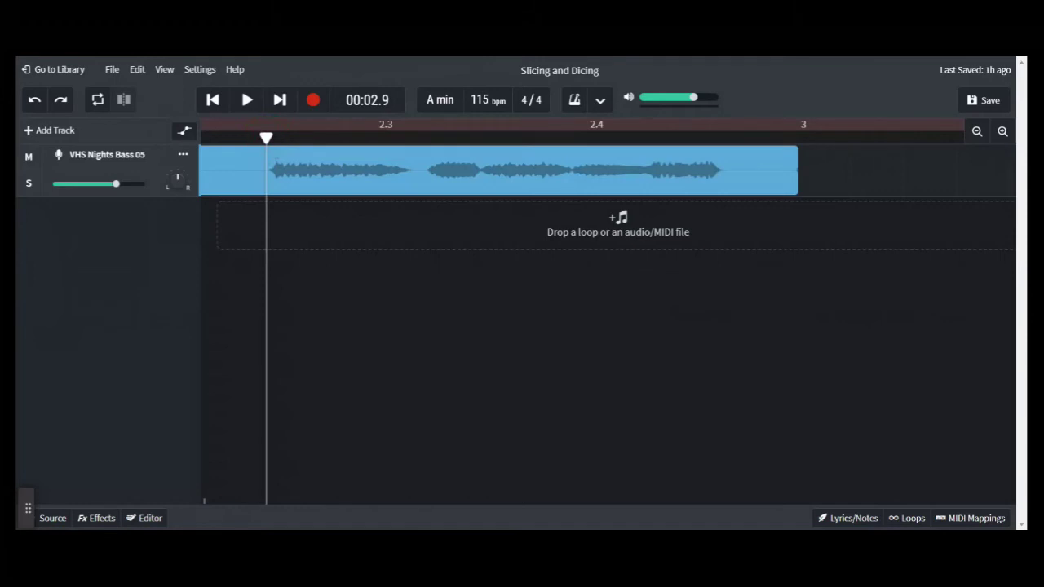
Slice the first clip off-grid near bars 2.2 and 2.3 and select the tiny piece
left_click(281, 161)
left_click(267, 142)
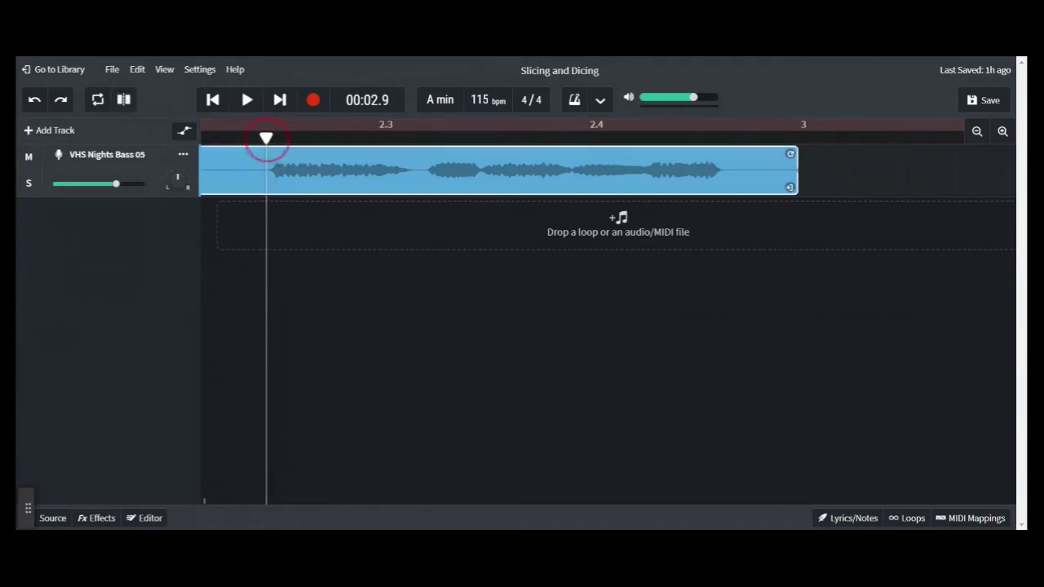
left_click_drag(267, 140, 268, 138)
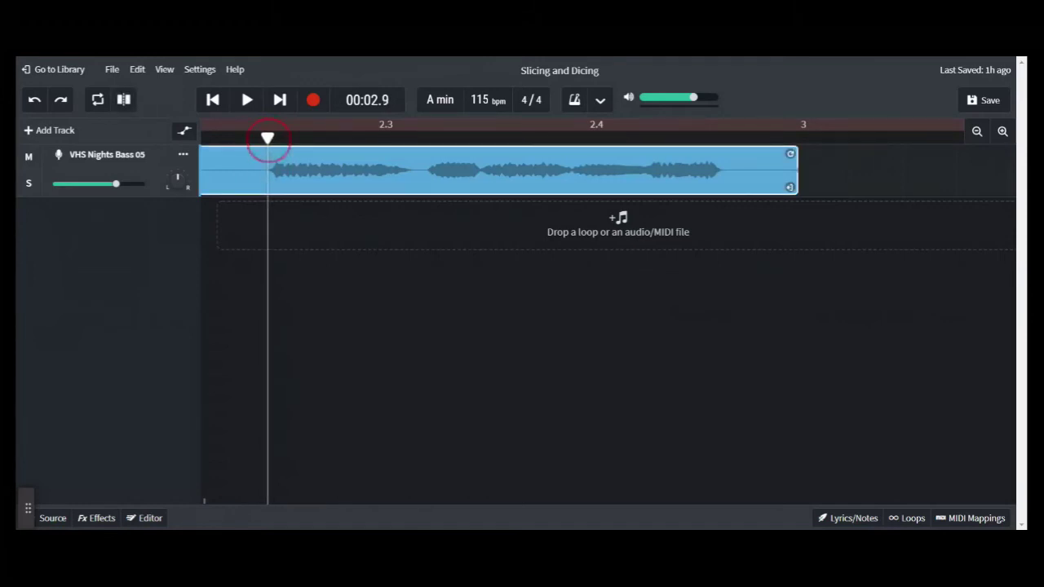
key("ctrl+e")
left_click(270, 138)
left_click_drag(270, 138, 413, 139)
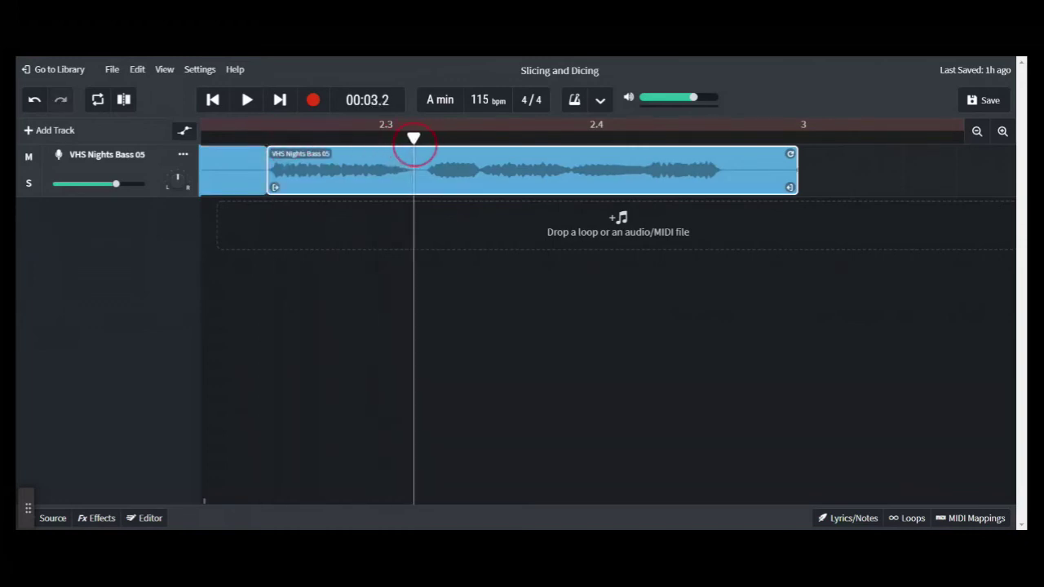
key("ctrl+e")
left_click(375, 165)
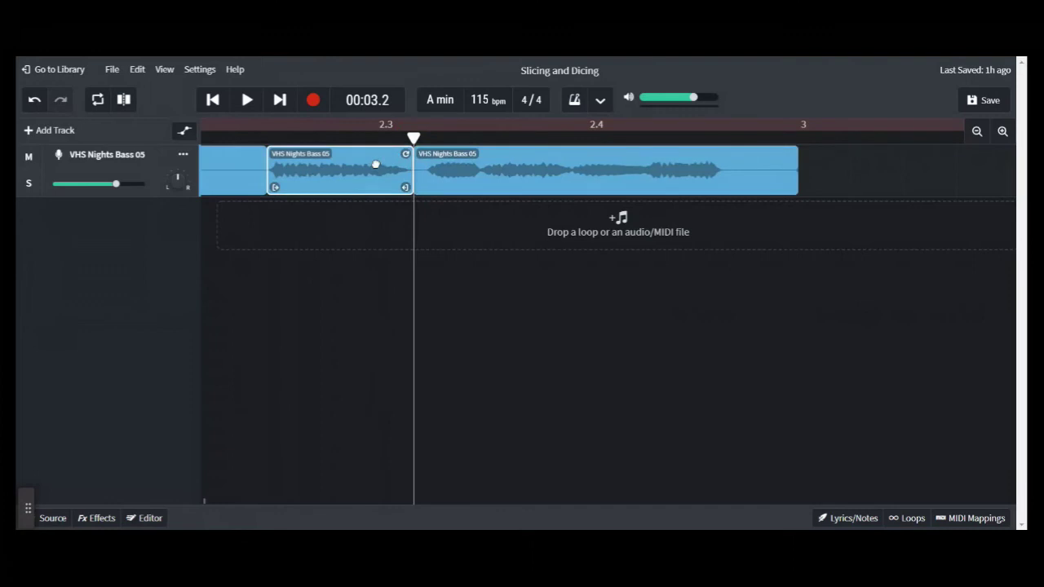
Zoom out to bars 1–8, drag the tiny slice toward bar 5, then undo the move
left_click(973, 137)
left_click(974, 137)
left_click_drag(361, 167, 628, 137)
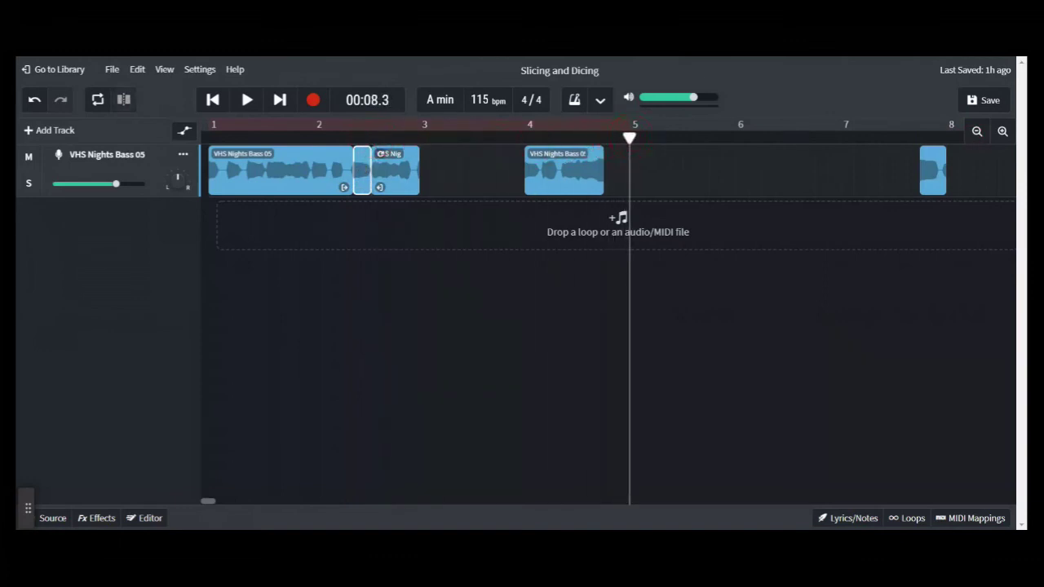
left_click_drag(361, 167, 820, 161)
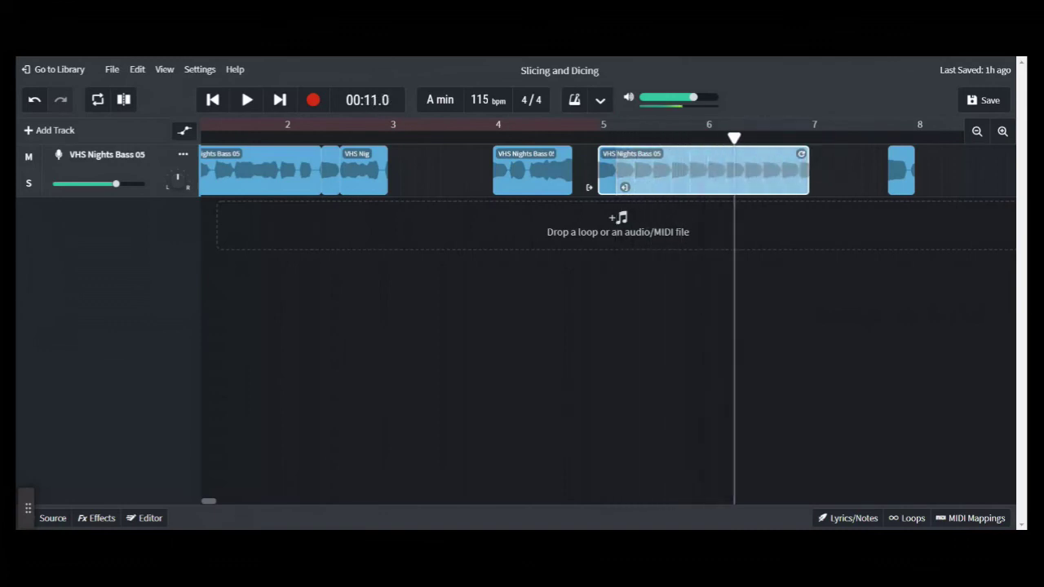
key("ctrl+z")
key("ctrl+z")
key("ctrl+z")
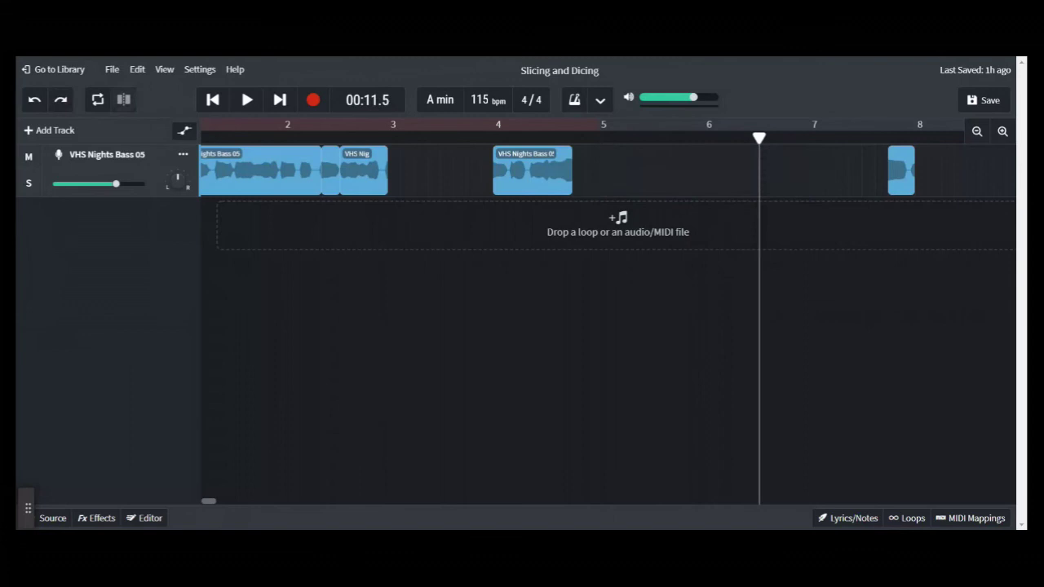
Put the playhead at bar 3, re-enable Snap to Grid, and move the bar-4 clip to bar 3
left_click_drag(758, 139, 392, 140)
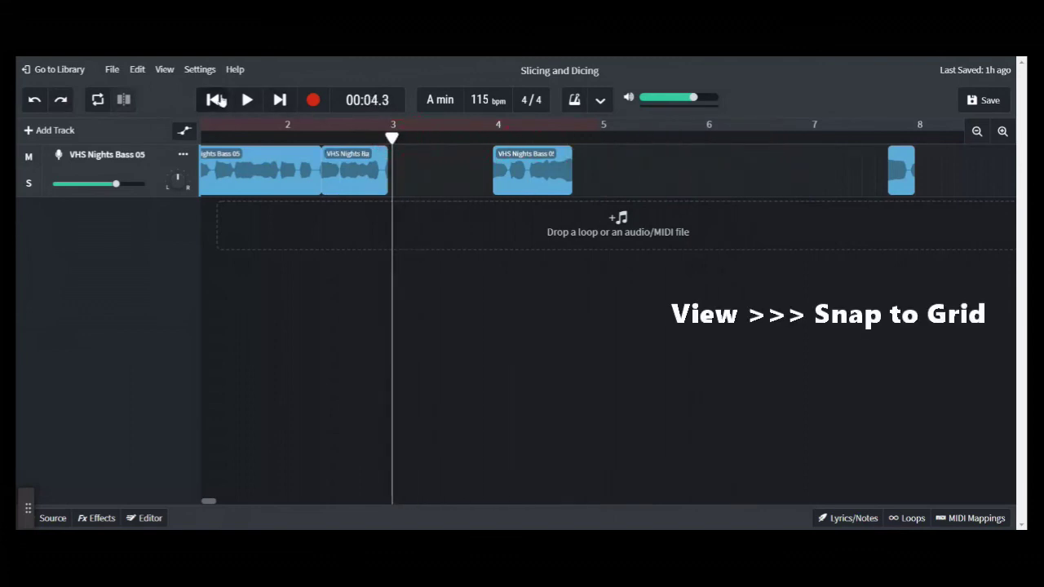
left_click(164, 70)
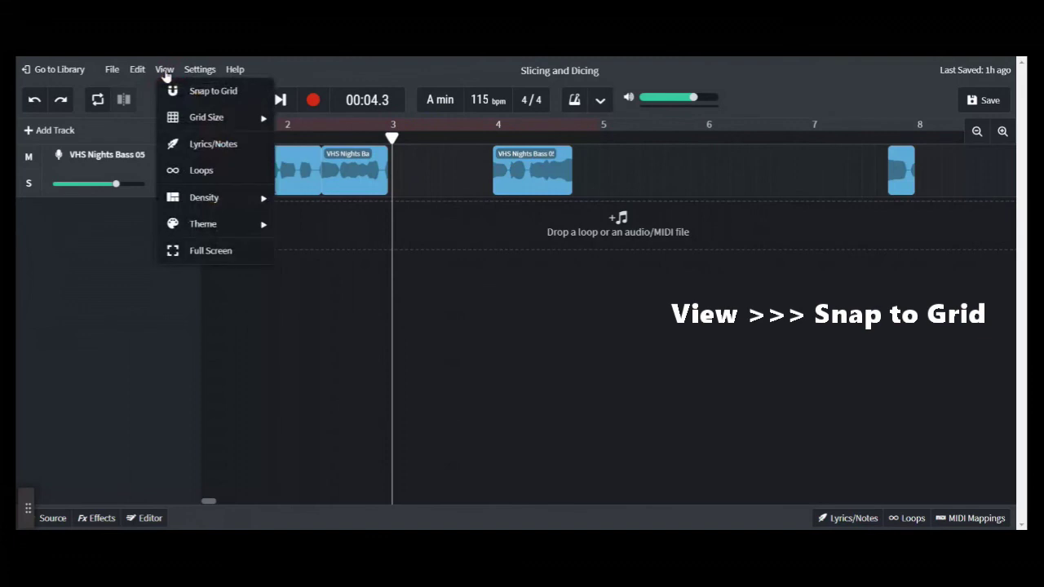
left_click(204, 91)
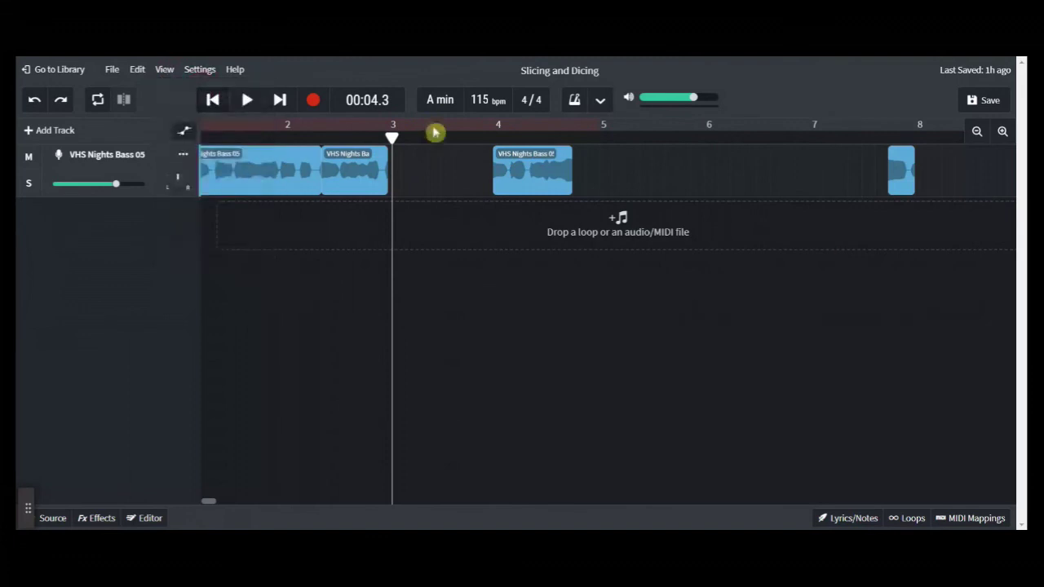
mouse_move(531, 168)
left_mouse_down()
mouse_move(592, 171)
mouse_move(430, 171)
mouse_move(519, 170)
left_mouse_up()
Move the short slice to just past bar 5, set the playhead before bar 2, and select the bar-4 clip
left_click_drag(896, 161, 620, 161)
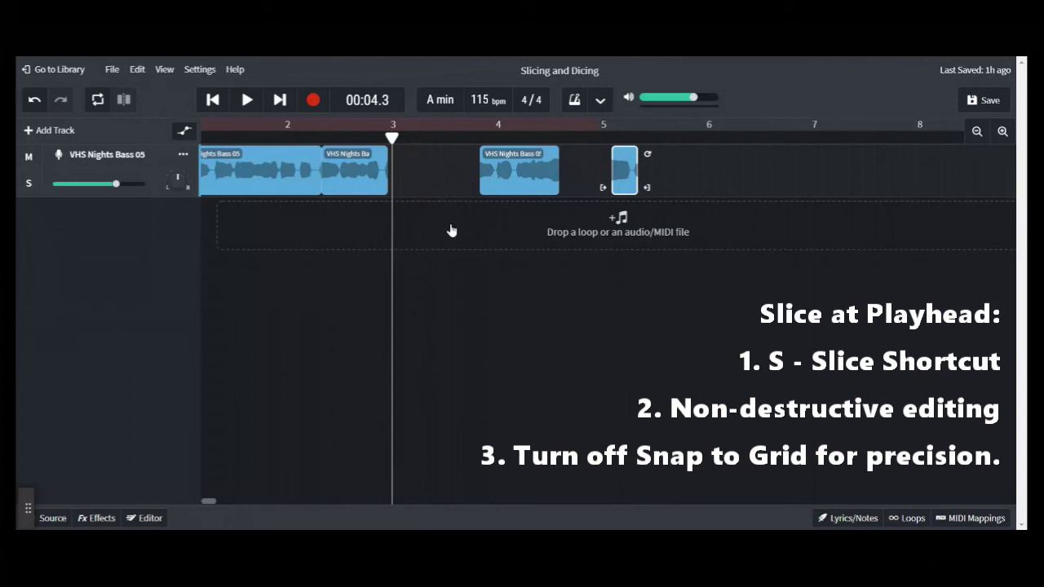
left_click(465, 261)
left_click(287, 160)
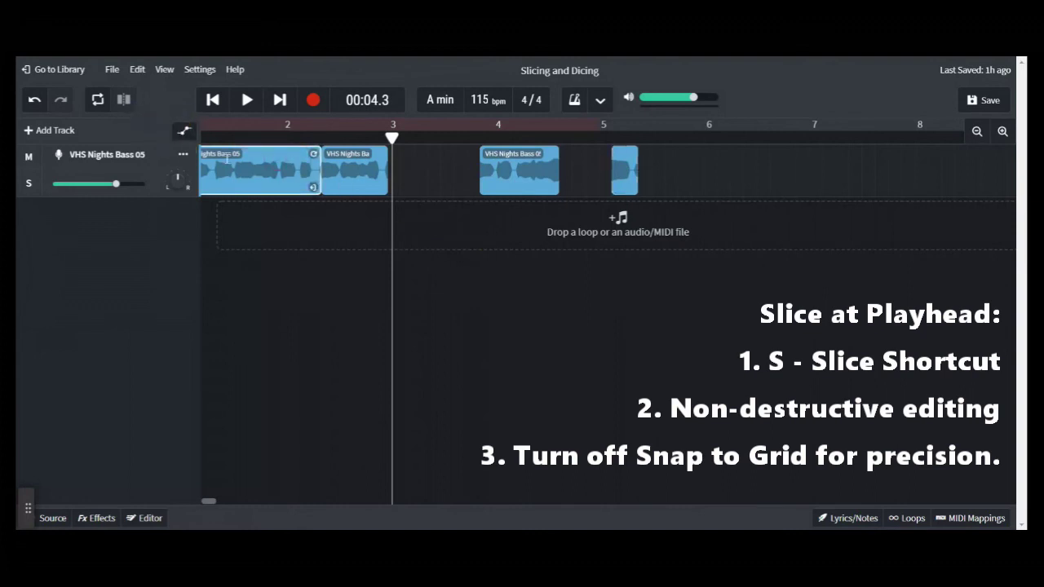
left_click_drag(392, 139, 264, 139)
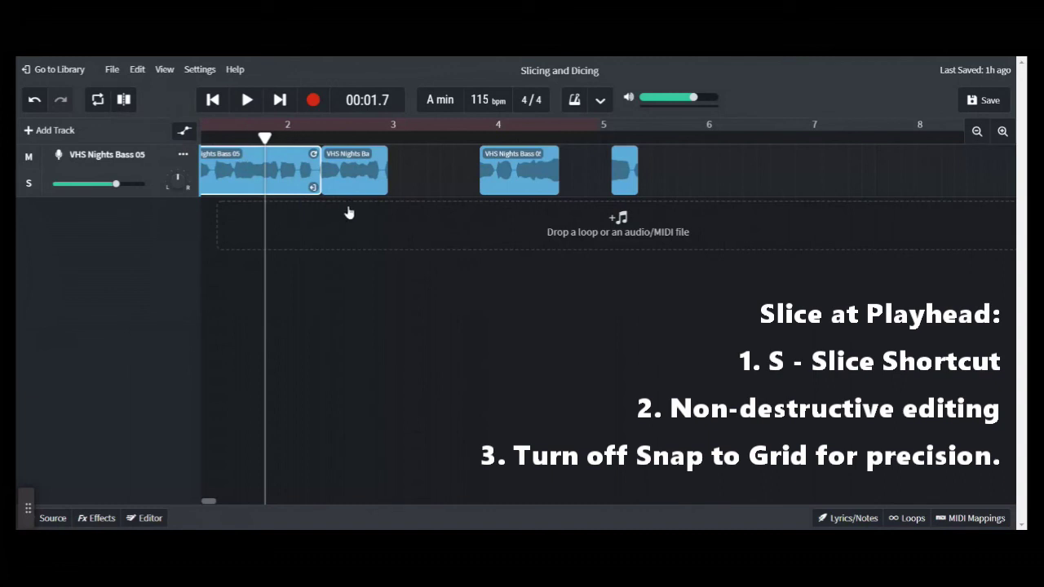
left_click(483, 189)
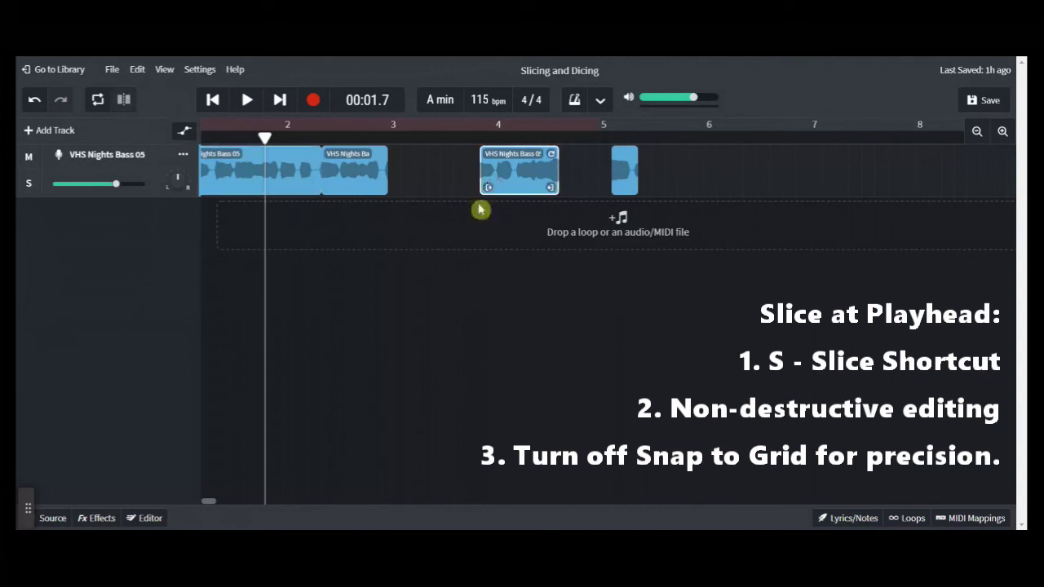